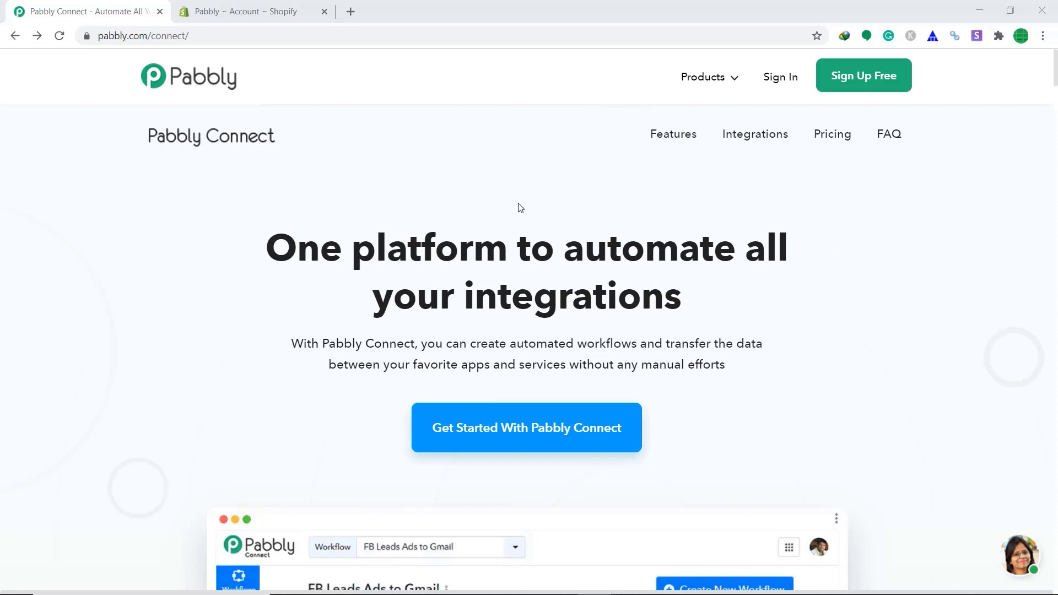
Sign in to the Pabbly account and go to Pabbly Connect.
{"action": "left_click", "coordinate": [789, 79]}
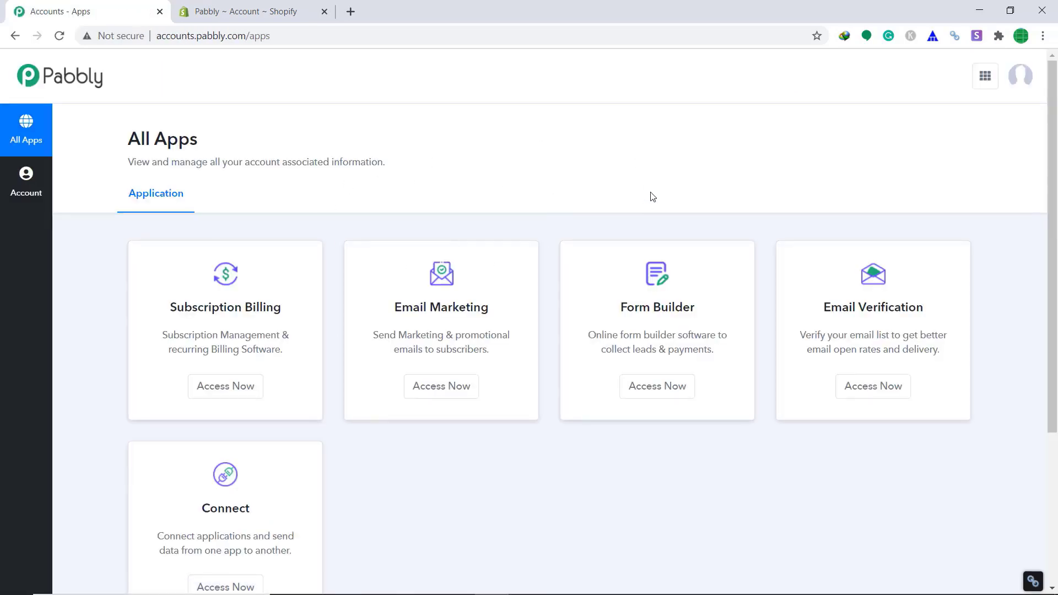
{"action": "scroll", "coordinate": [652, 196], "scroll_direction": "down", "scroll_amount": 2}
{"action": "scroll", "coordinate": [651, 196], "scroll_direction": "down", "scroll_amount": 1}
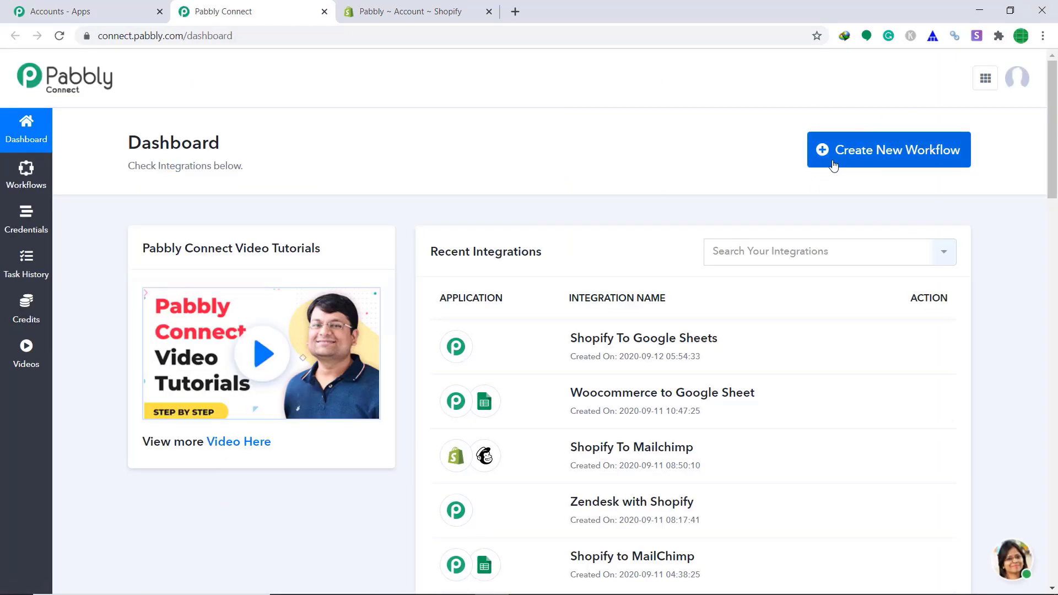
Create a new workflow named 'Shopify To GoogleSheets'.
{"action": "left_click", "coordinate": [915, 164]}
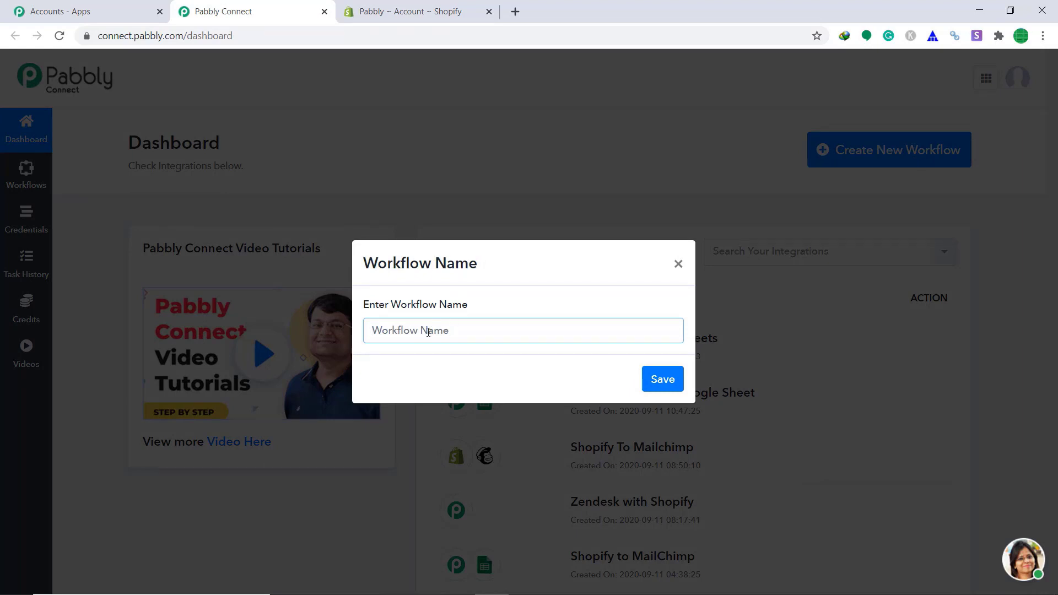
{"action": "type", "text": "s"}
{"action": "key", "text": "BackSpace"}
{"action": "type", "text": "Shopify To Google"}
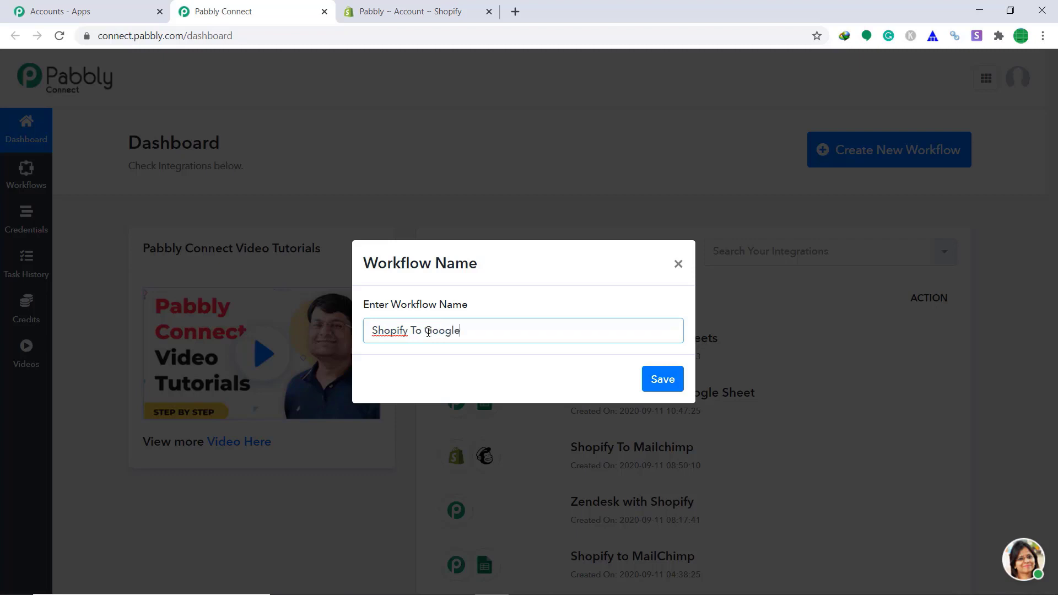
{"action": "type", "text": "Sheets"}
{"action": "left_click", "coordinate": [664, 384]}
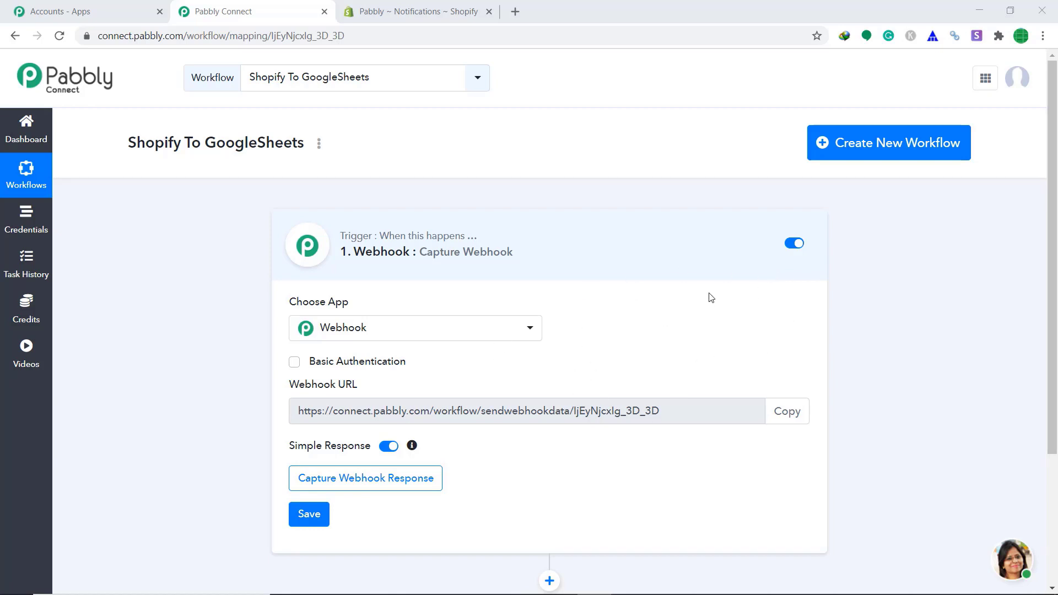
Set the trigger app to Shopify with the New Order method.
{"action": "left_click", "coordinate": [506, 328]}
{"action": "type", "text": "sho"}
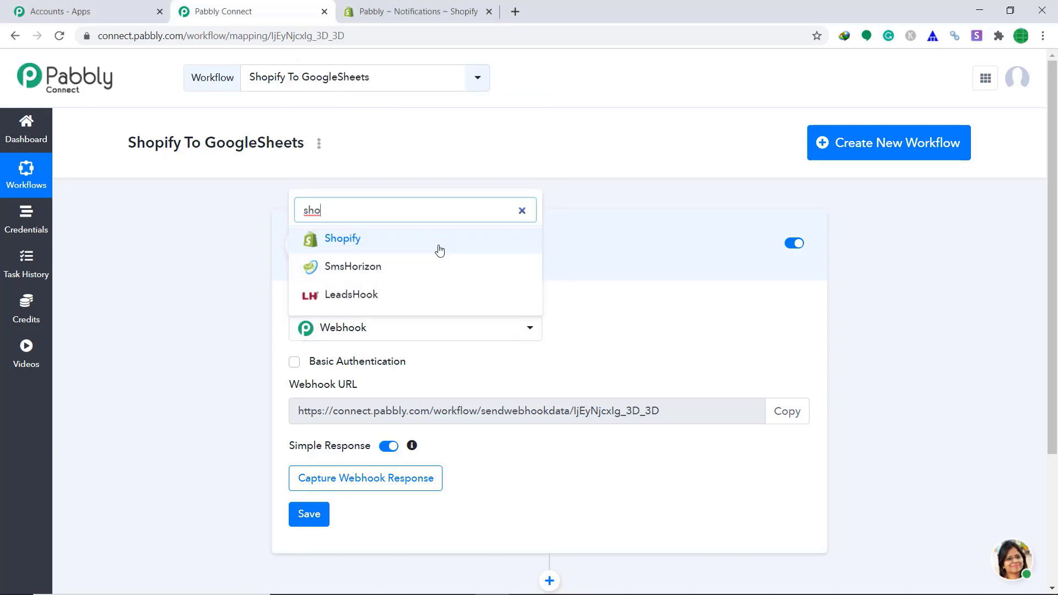
{"action": "left_click", "coordinate": [438, 244]}
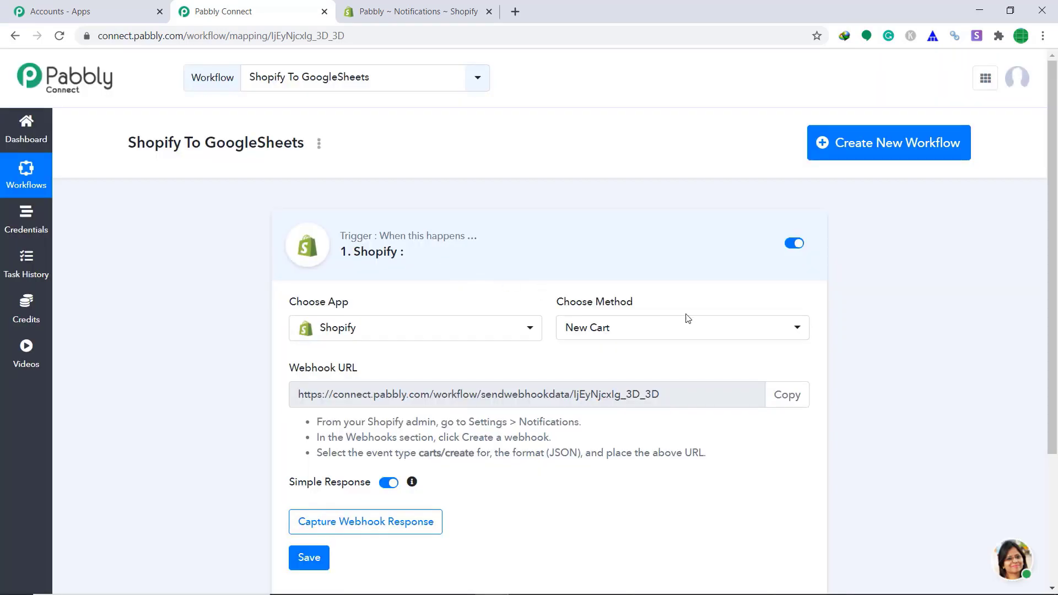
{"action": "left_click", "coordinate": [650, 330]}
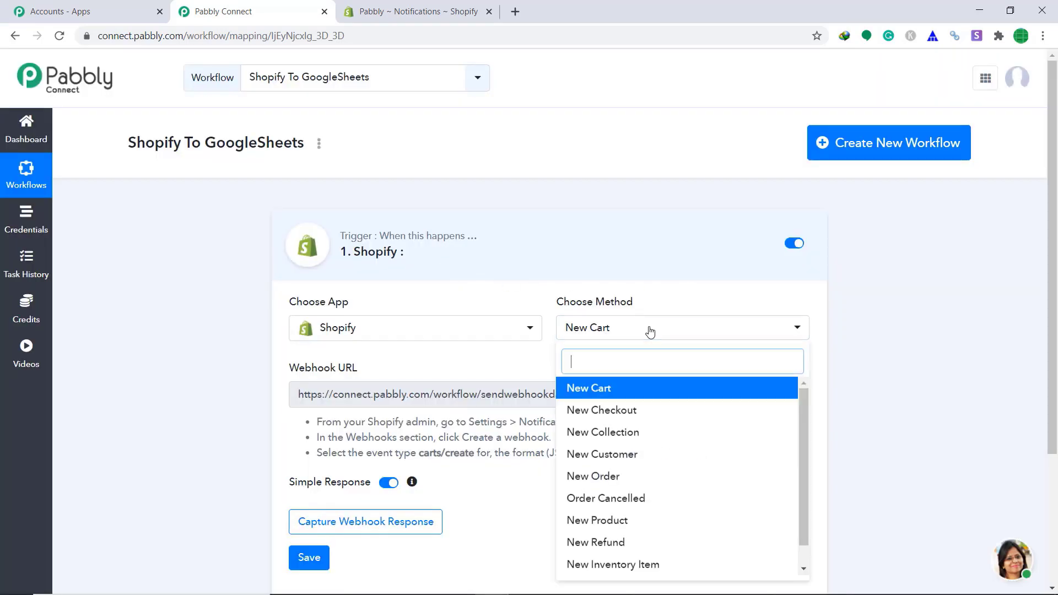
{"action": "left_click", "coordinate": [638, 477]}
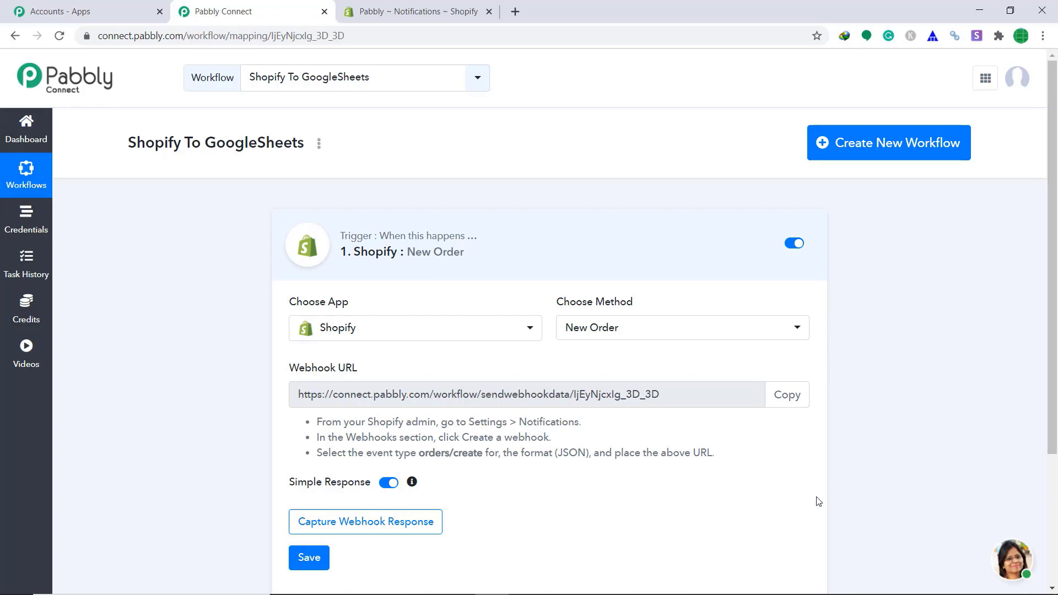
In Shopify Settings > Notifications, start a new webhook with the Order creation event.
{"action": "left_click", "coordinate": [466, 8]}
{"action": "left_click", "coordinate": [34, 577]}
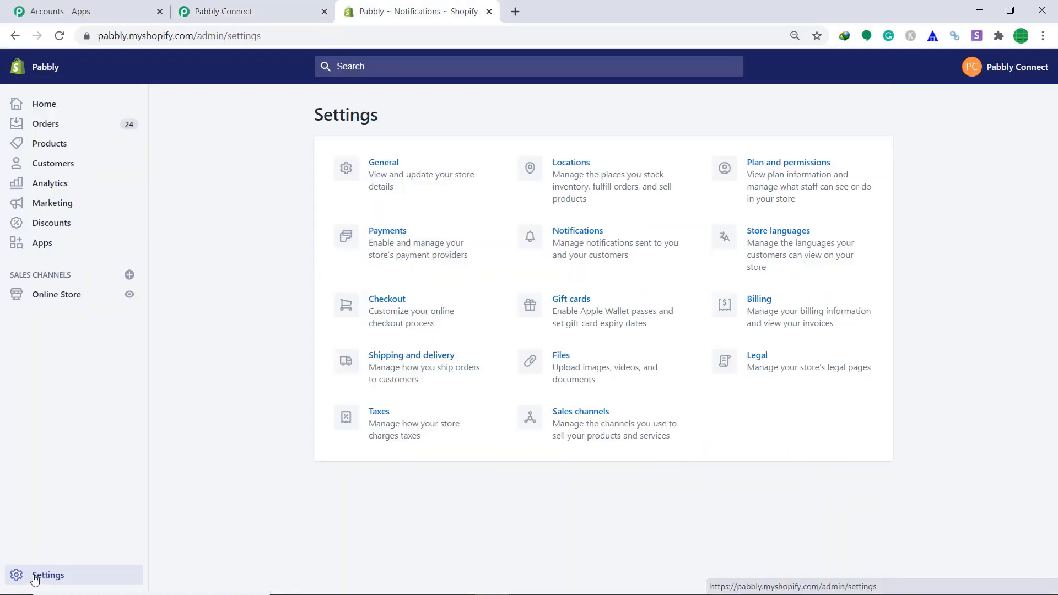
{"action": "left_click", "coordinate": [638, 256]}
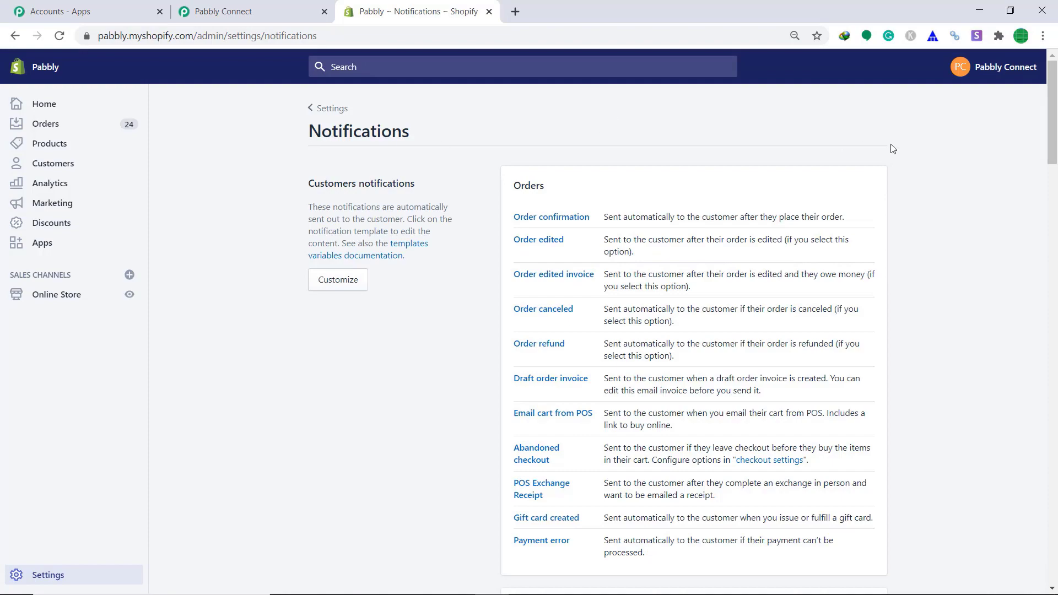
{"action": "scroll", "coordinate": [887, 182], "scroll_direction": "down", "scroll_amount": 7}
{"action": "scroll", "coordinate": [886, 192], "scroll_direction": "down", "scroll_amount": 20}
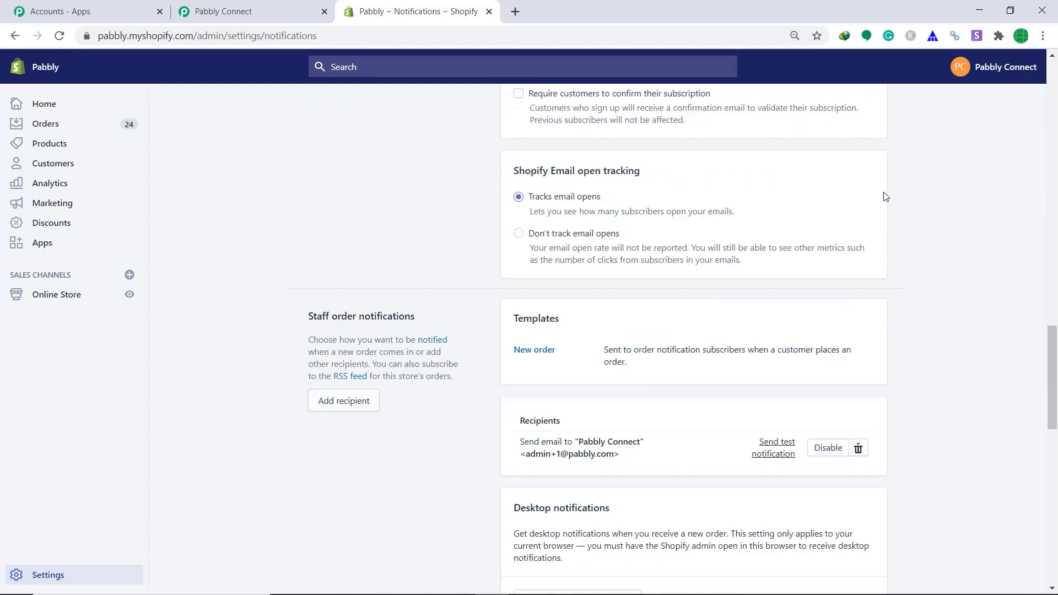
{"action": "scroll", "coordinate": [886, 196], "scroll_direction": "down", "scroll_amount": 3}
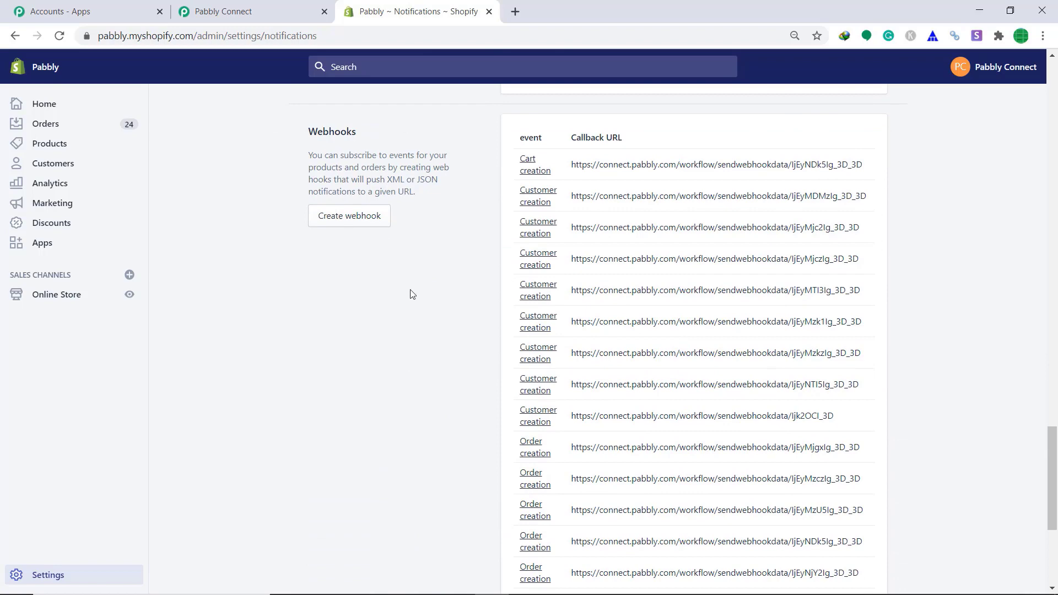
{"action": "left_click", "coordinate": [365, 224]}
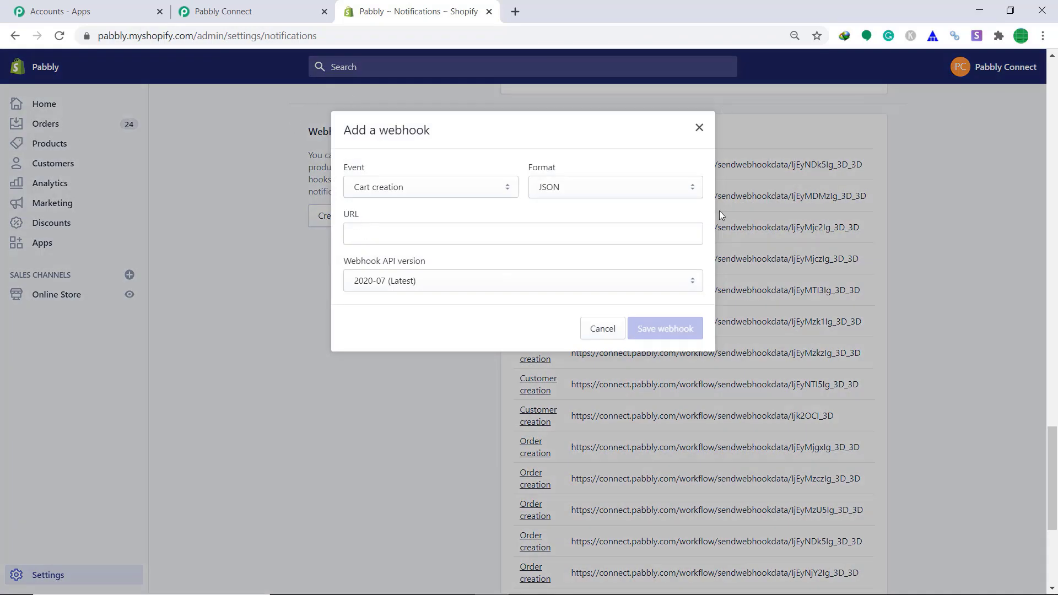
{"action": "left_click", "coordinate": [389, 190]}
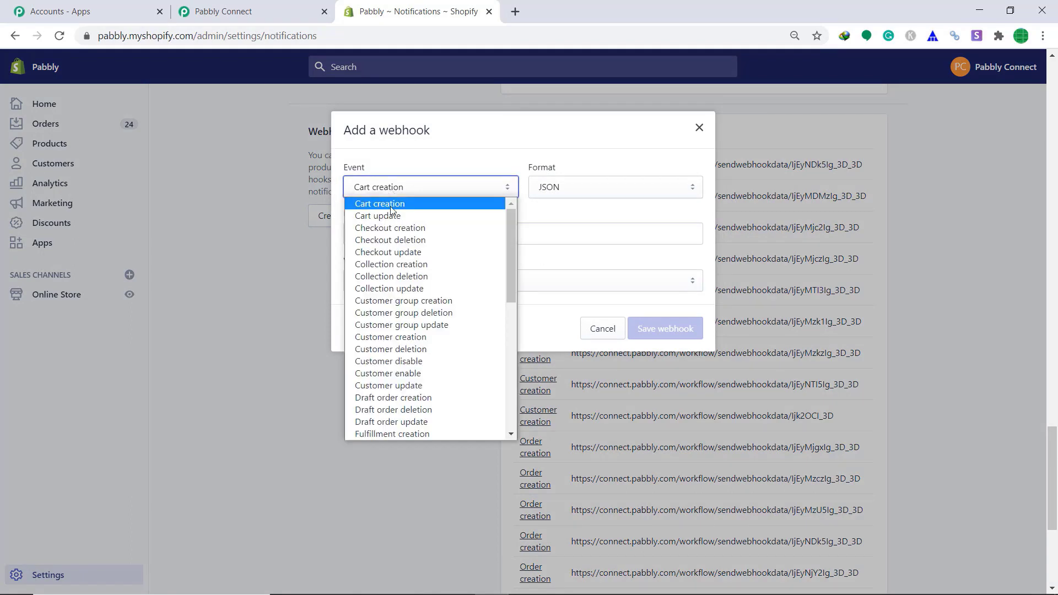
{"action": "scroll", "coordinate": [393, 325], "scroll_direction": "down", "scroll_amount": 3}
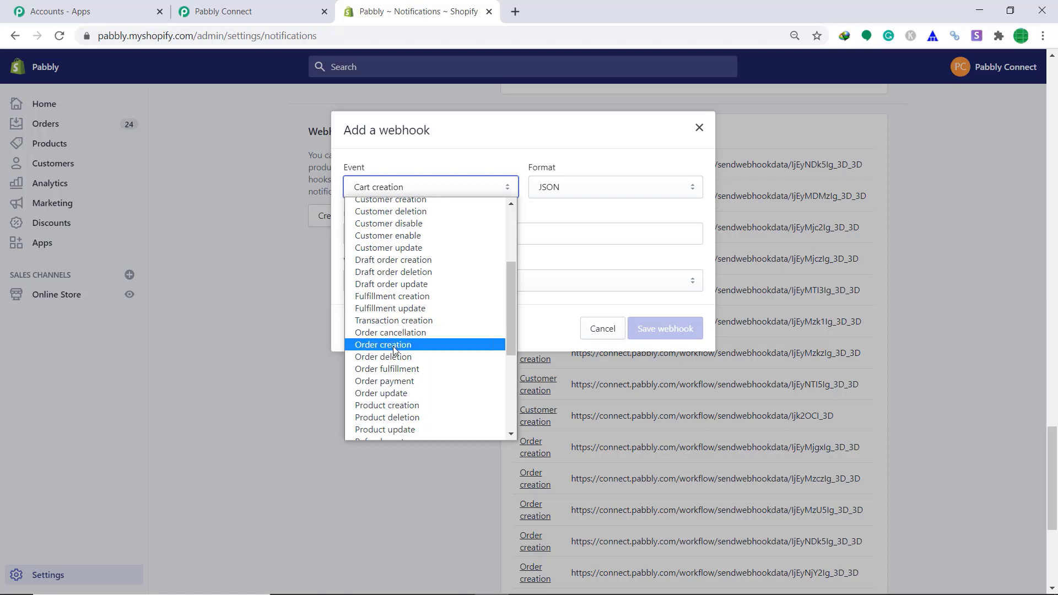
{"action": "left_click", "coordinate": [392, 345]}
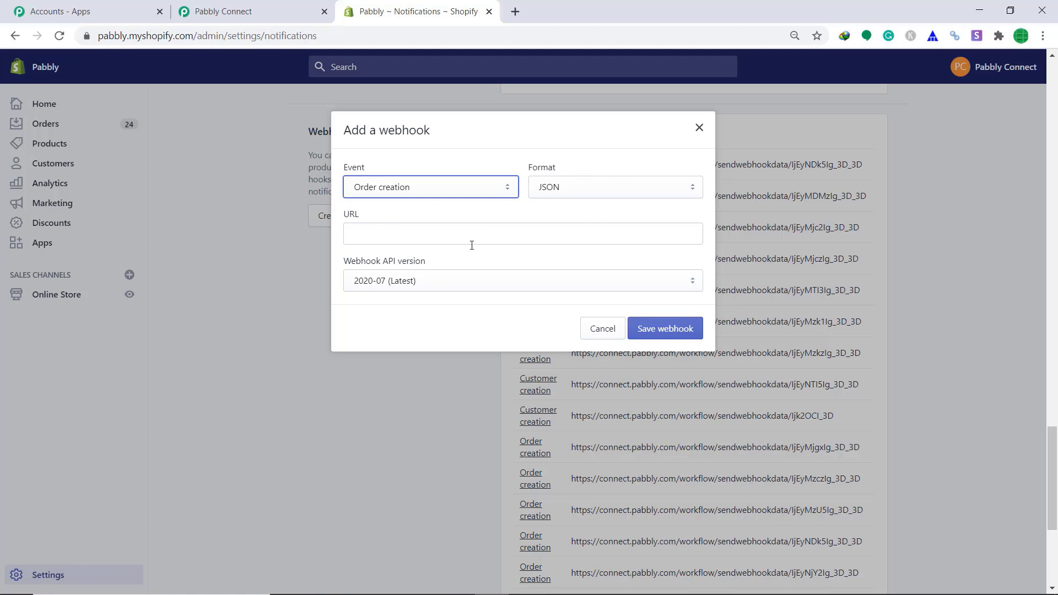
Paste the Pabbly workflow's webhook URL into the webhook's URL field and save it.
{"action": "left_click", "coordinate": [246, 4]}
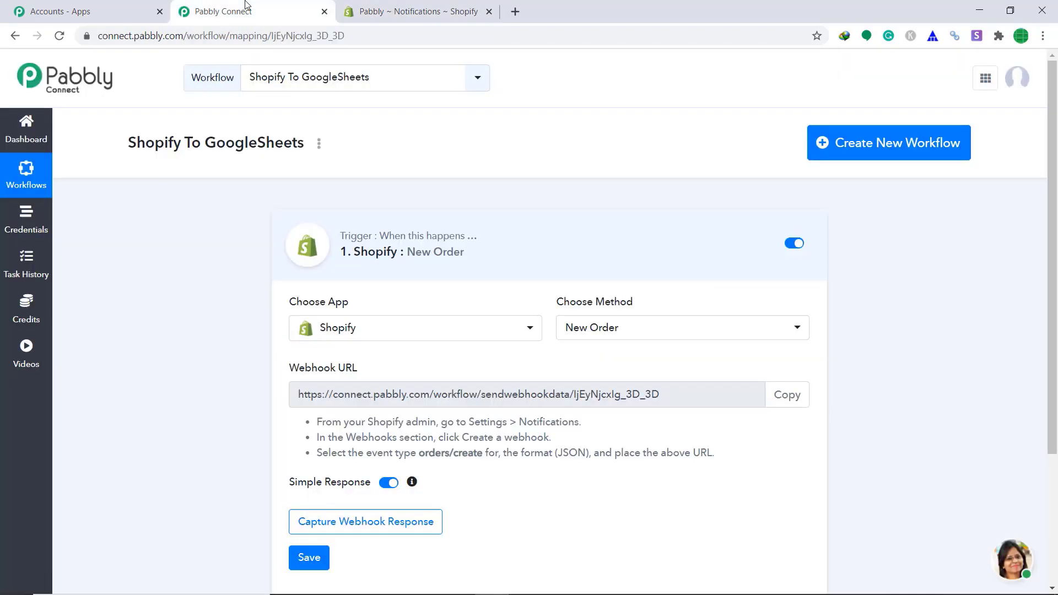
{"action": "left_click", "coordinate": [799, 393]}
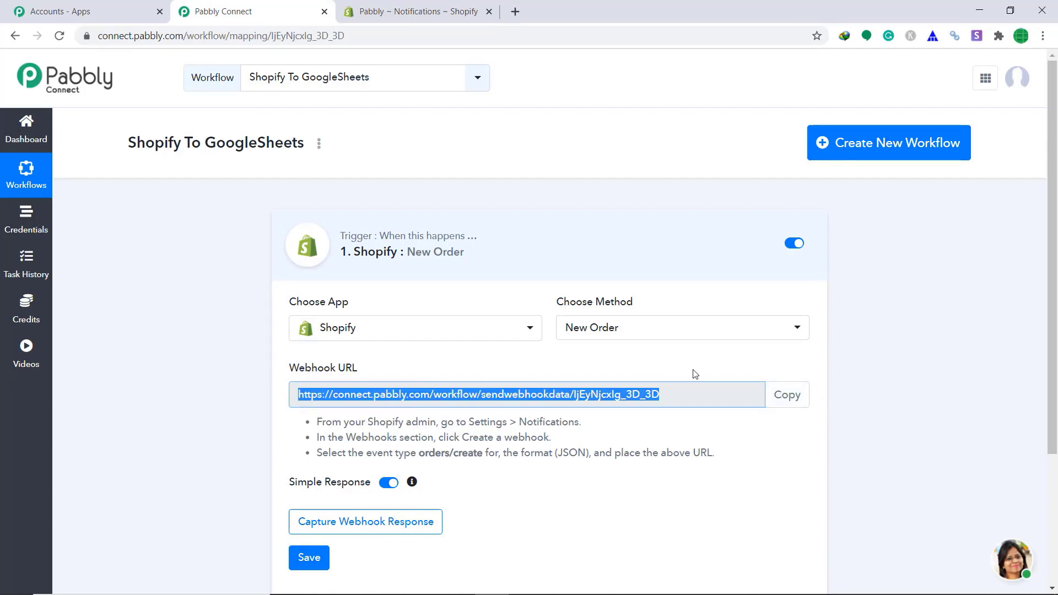
{"action": "left_click", "coordinate": [418, 11]}
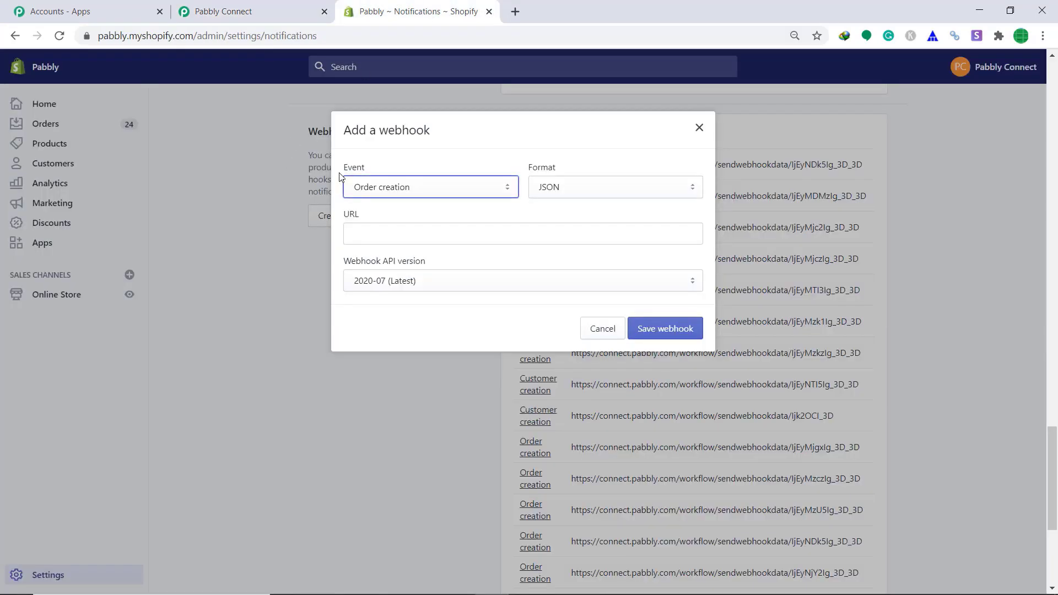
{"action": "right_click", "coordinate": [384, 236]}
{"action": "left_click", "coordinate": [423, 339]}
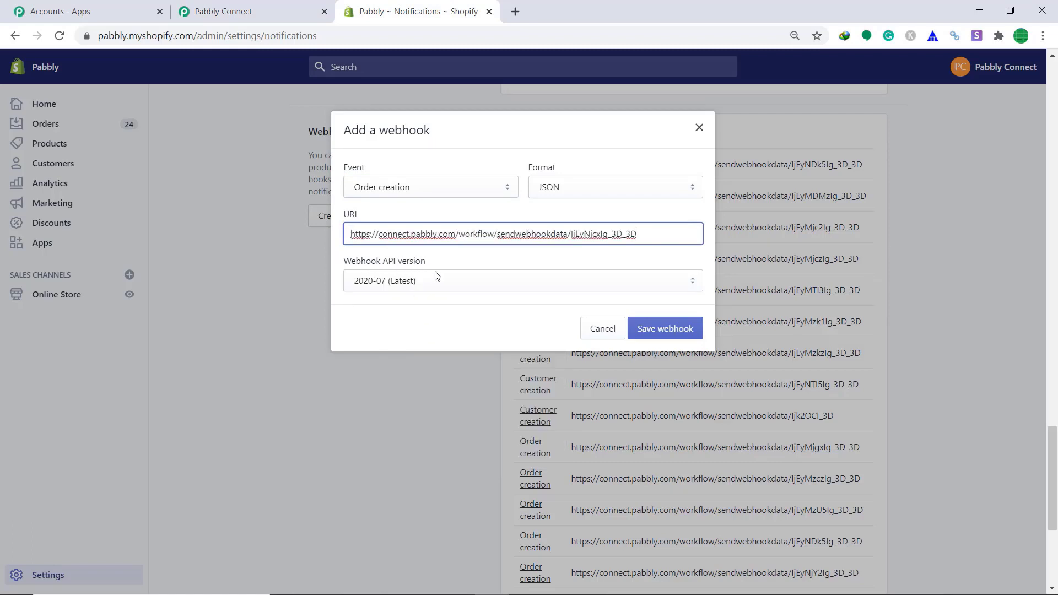
{"action": "left_click", "coordinate": [659, 332]}
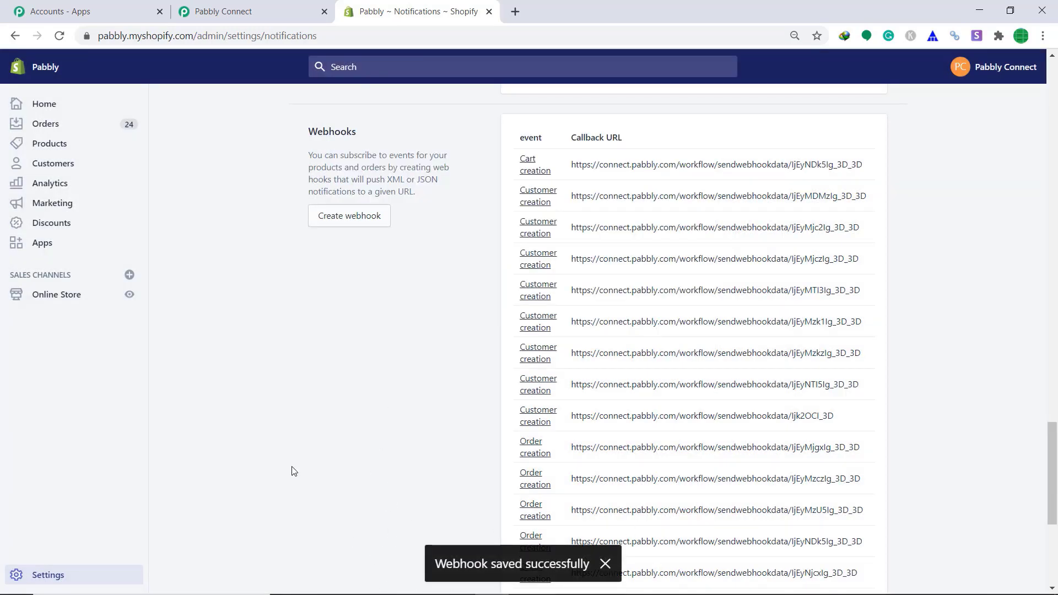
{"action": "scroll", "coordinate": [1028, 566], "scroll_direction": "down", "scroll_amount": 6}
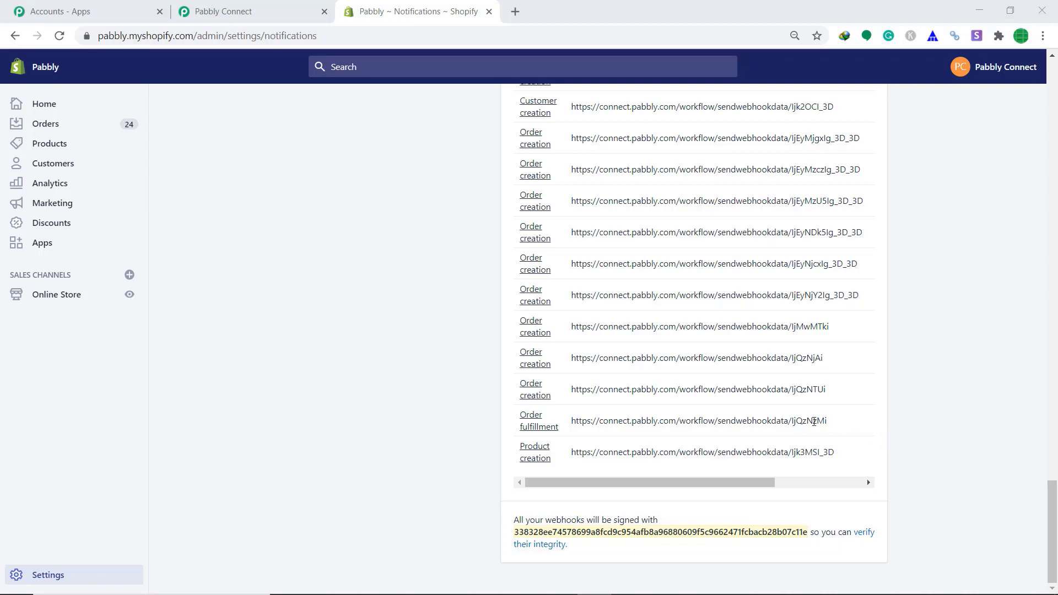
Have Pabbly capture the webhook response, then go back to the Shopify tab.
{"action": "left_click", "coordinate": [256, 10]}
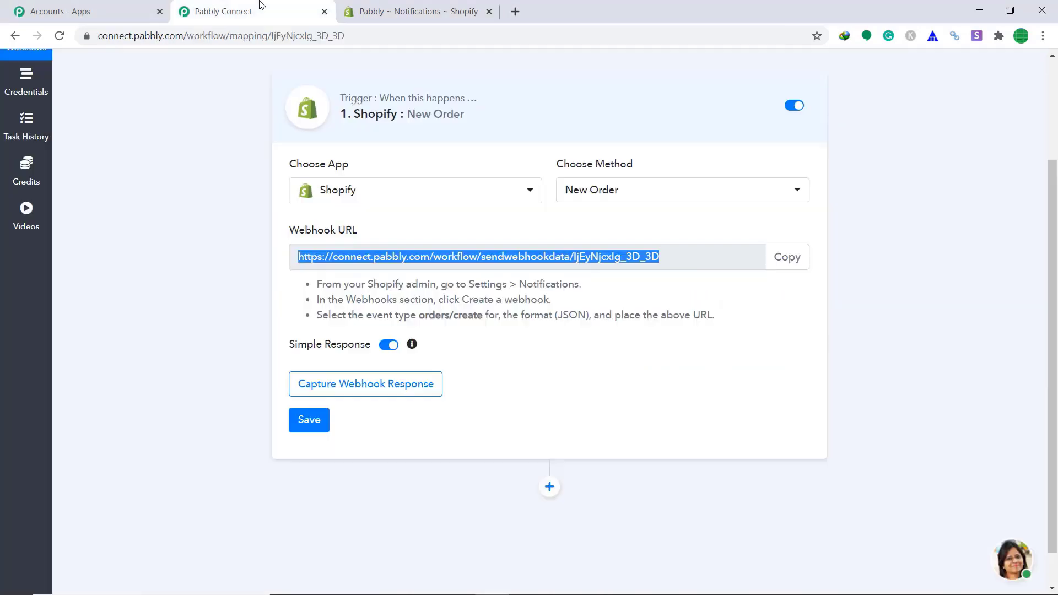
{"action": "left_click", "coordinate": [389, 384]}
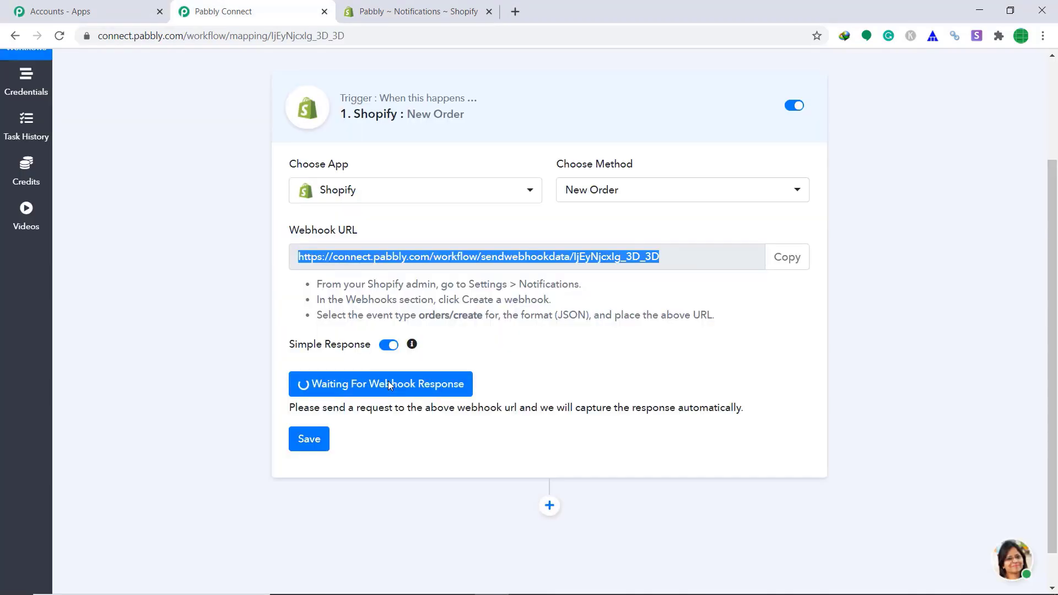
{"action": "scroll", "coordinate": [639, 346], "scroll_direction": "down", "scroll_amount": 1}
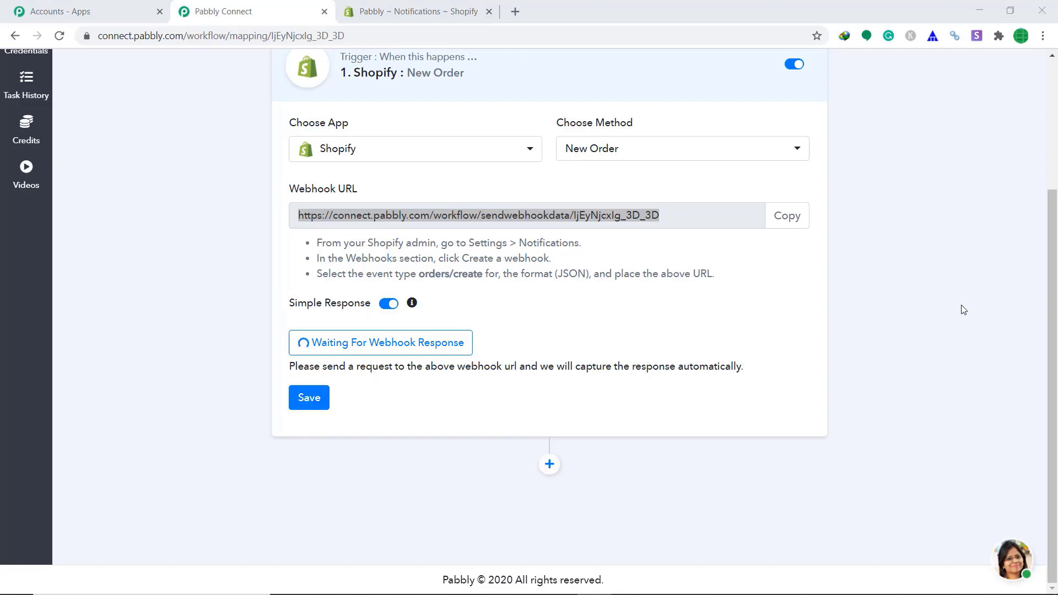
{"action": "left_click", "coordinate": [435, 10]}
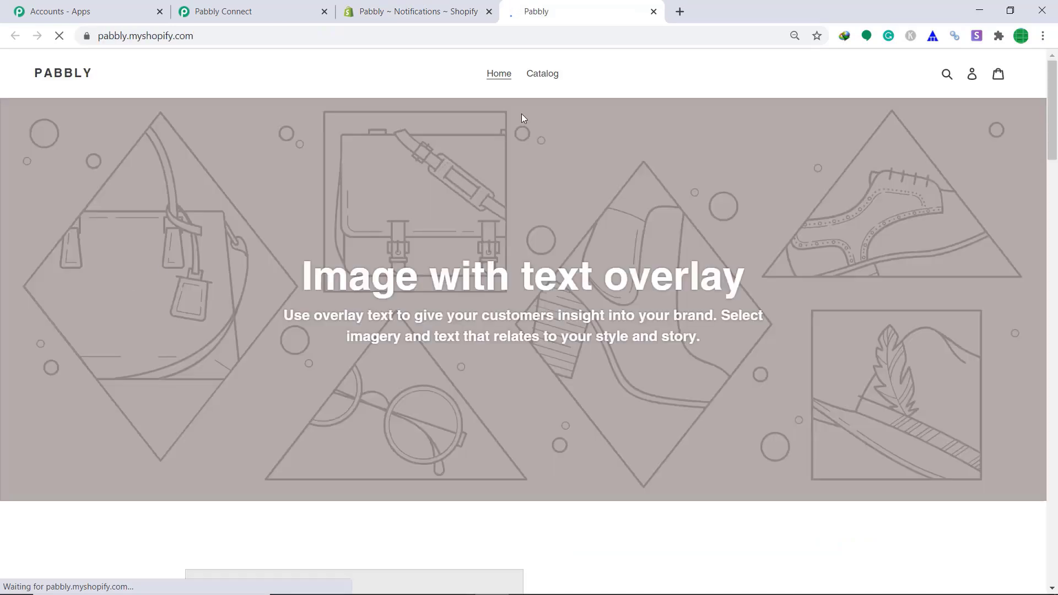
Open the Gara T-Shirt from the storefront Catalog and choose Buy It Now.
{"action": "left_click", "coordinate": [534, 79]}
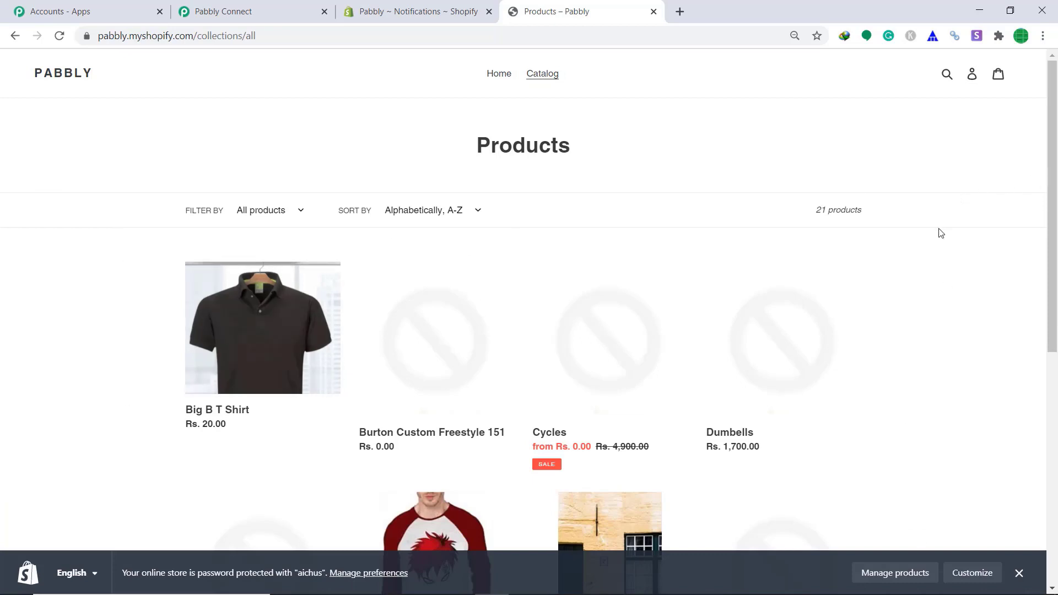
{"action": "scroll", "coordinate": [940, 235], "scroll_direction": "down", "scroll_amount": 4}
{"action": "left_click", "coordinate": [449, 345]}
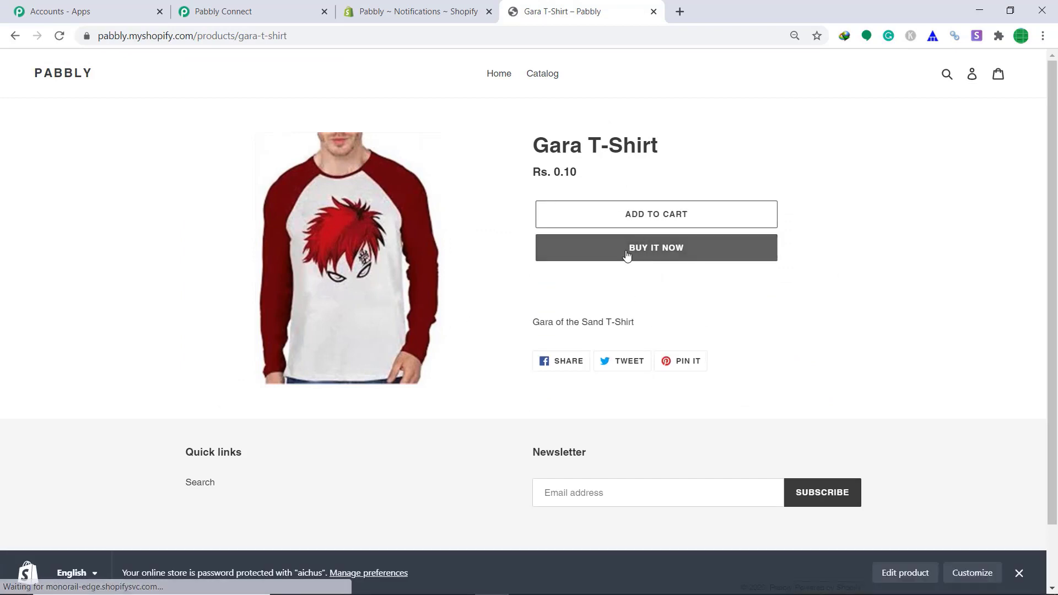
{"action": "left_click", "coordinate": [626, 253]}
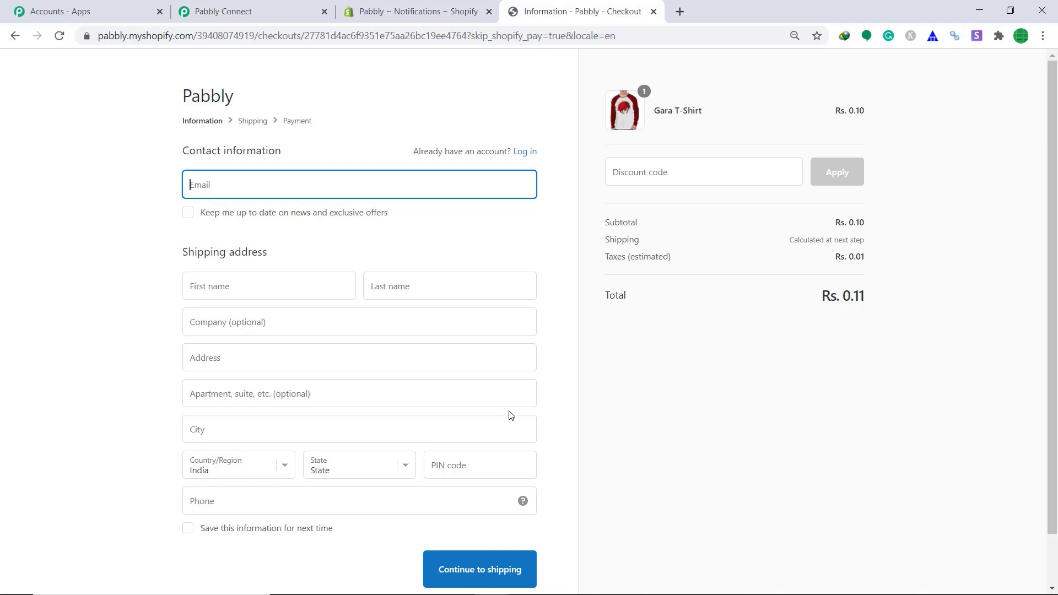
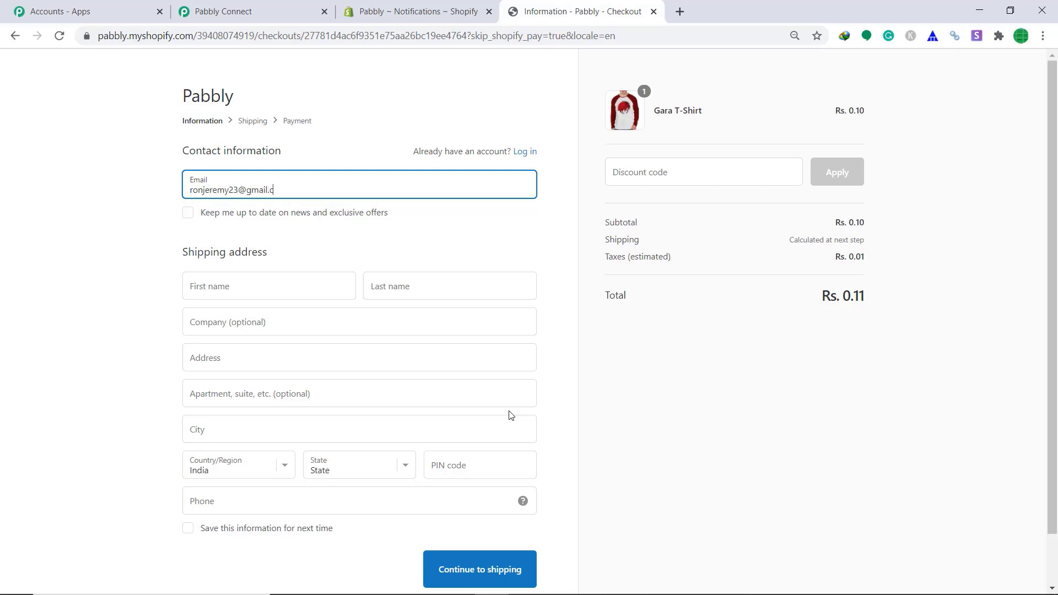
Enter the buyer's email address and their first and last name.
{"action": "left_click", "coordinate": [236, 279]}
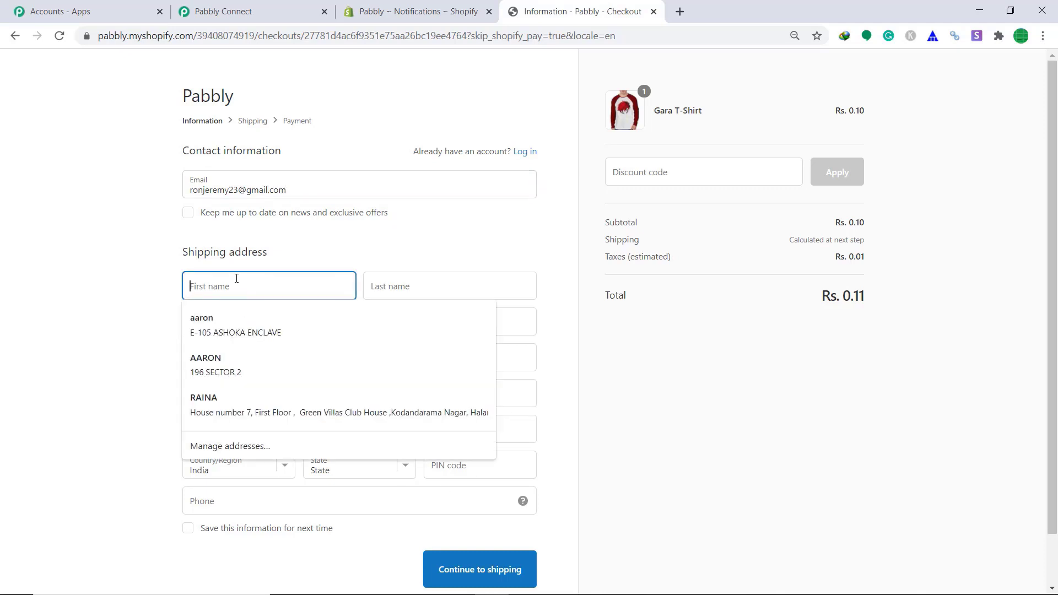
{"action": "type", "text": "r"}
{"action": "key", "text": "BackSpace"}
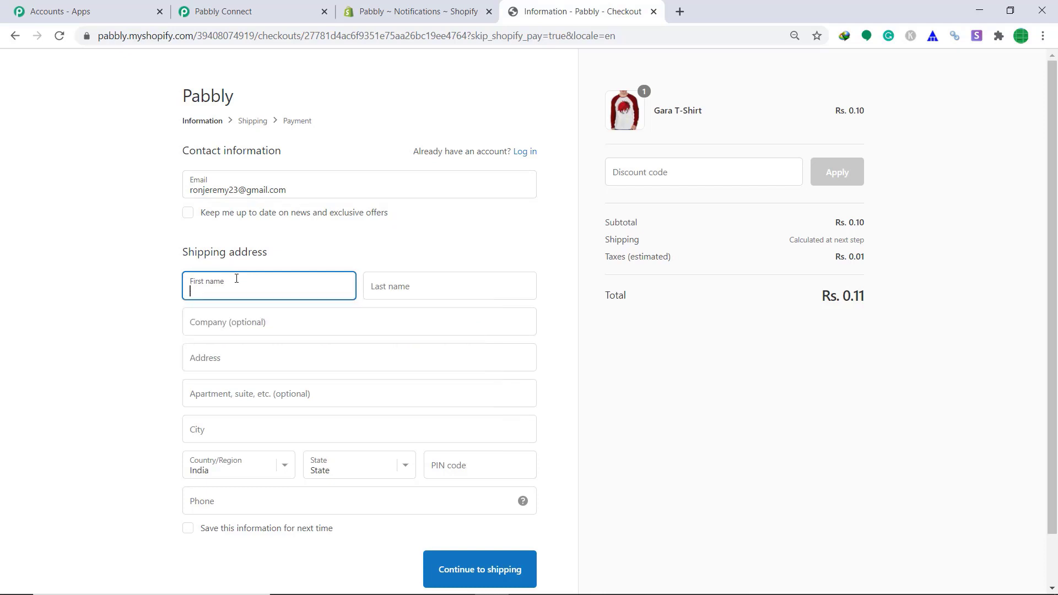
{"action": "type", "text": "F"}
{"action": "type", "text": "Ron"}
{"action": "left_click", "coordinate": [426, 294]}
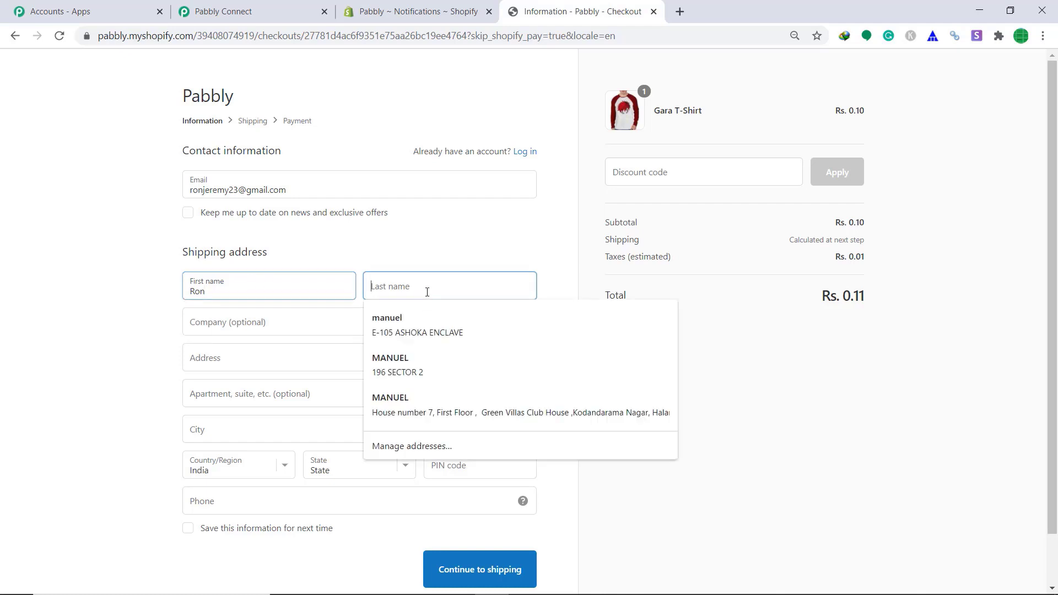
{"action": "type", "text": "Jeremy"}
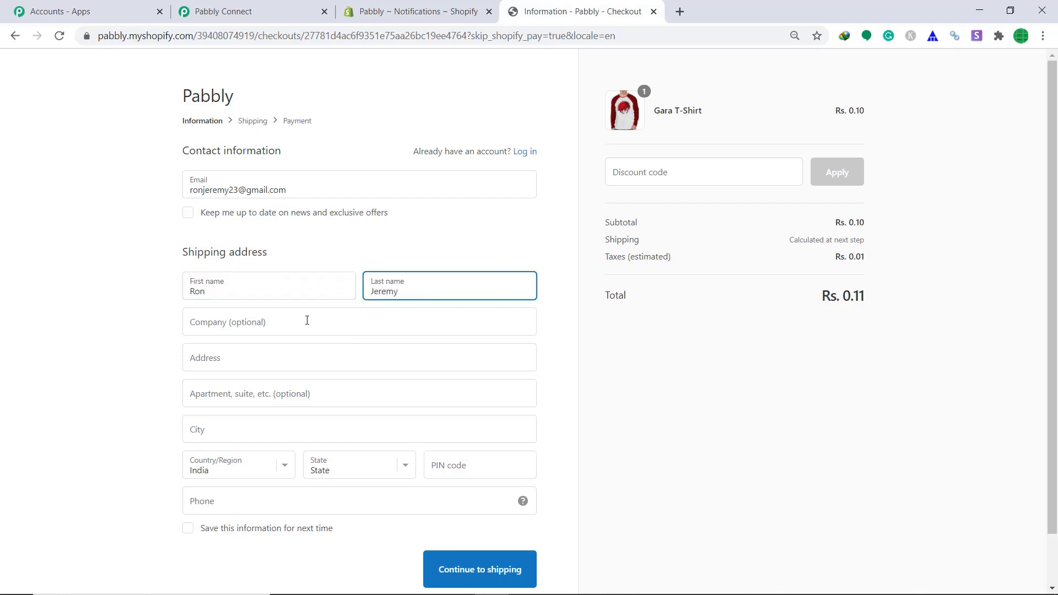
Fill the address from a saved autofill entry, add the buyer's phone number, and continue to shipping.
{"action": "left_click", "coordinate": [307, 320]}
{"action": "left_click", "coordinate": [266, 358]}
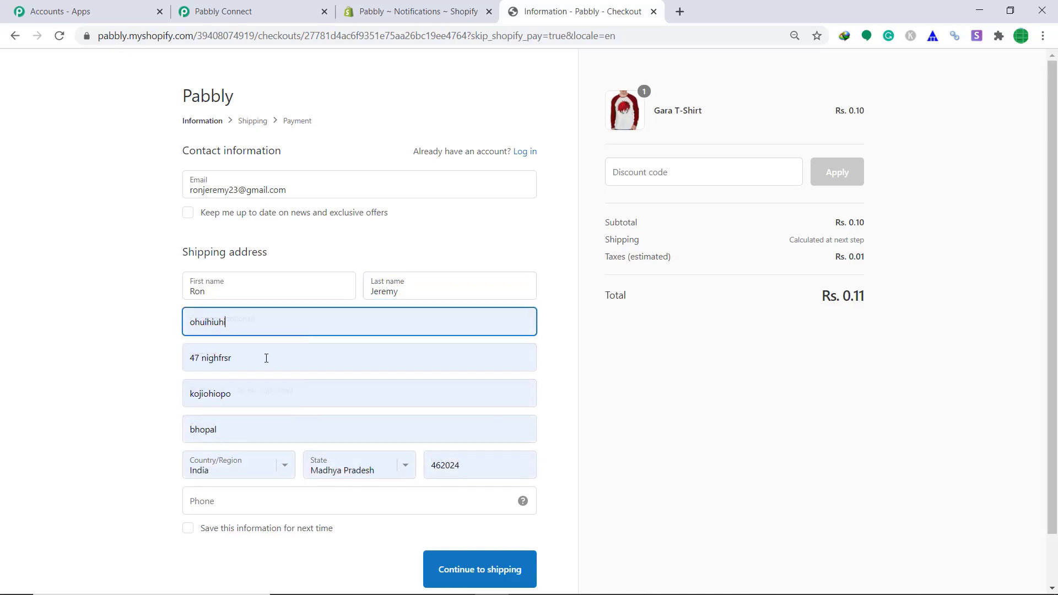
{"action": "scroll", "coordinate": [321, 401], "scroll_direction": "down", "scroll_amount": 2}
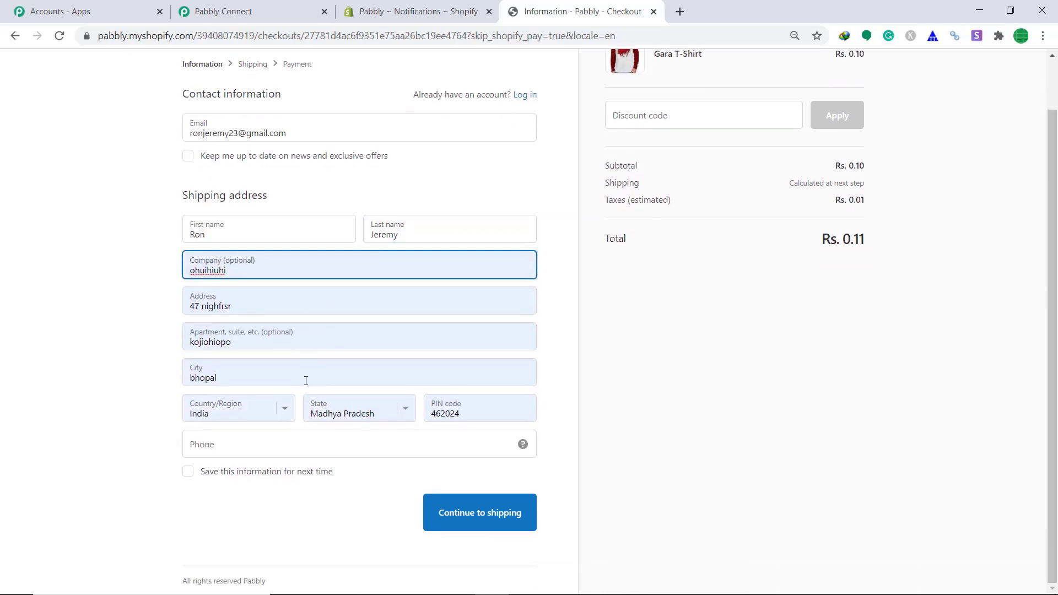
{"action": "left_click", "coordinate": [256, 447]}
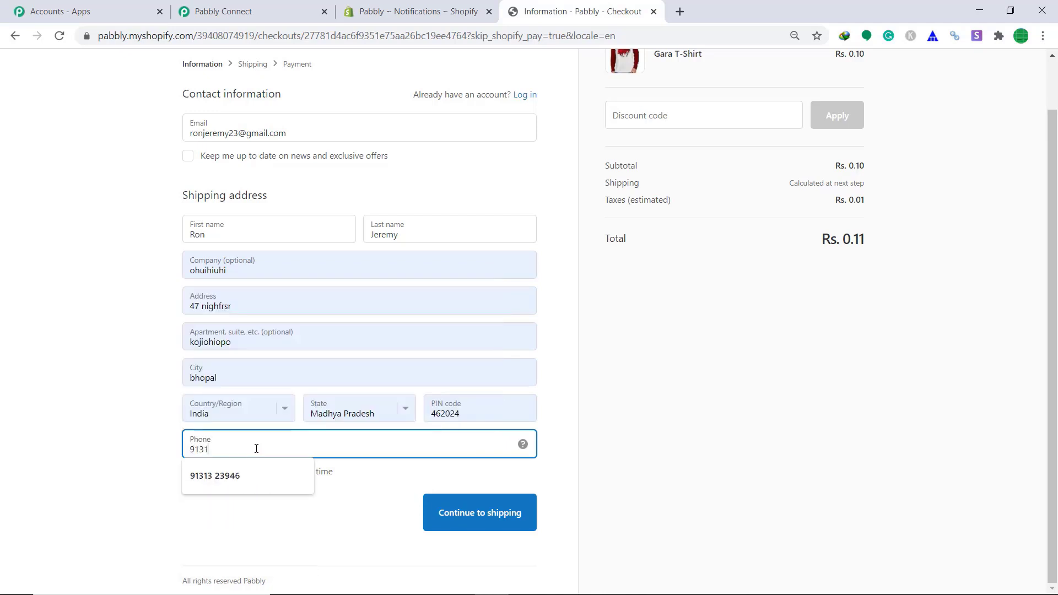
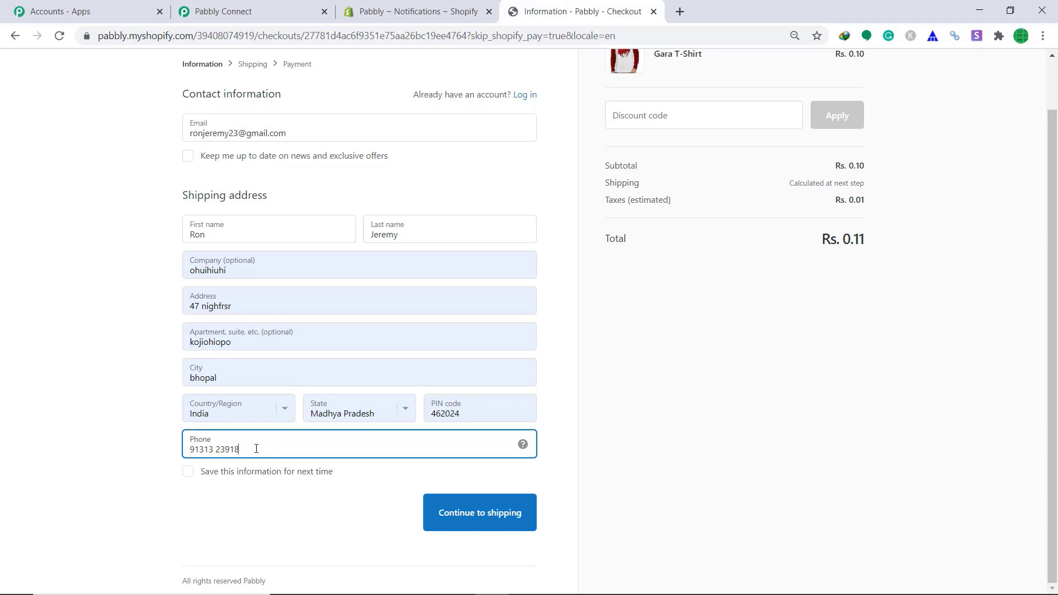
{"action": "left_click", "coordinate": [448, 515]}
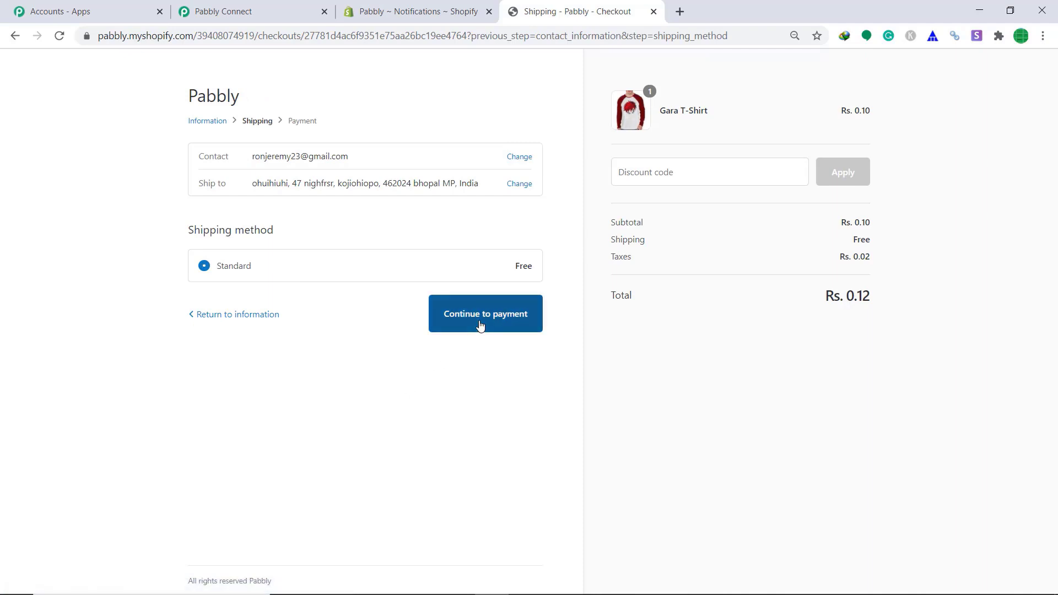
Pay with the Bogus Gateway test card (number 1, expiry 10, security code 999).
{"action": "left_click", "coordinate": [479, 322]}
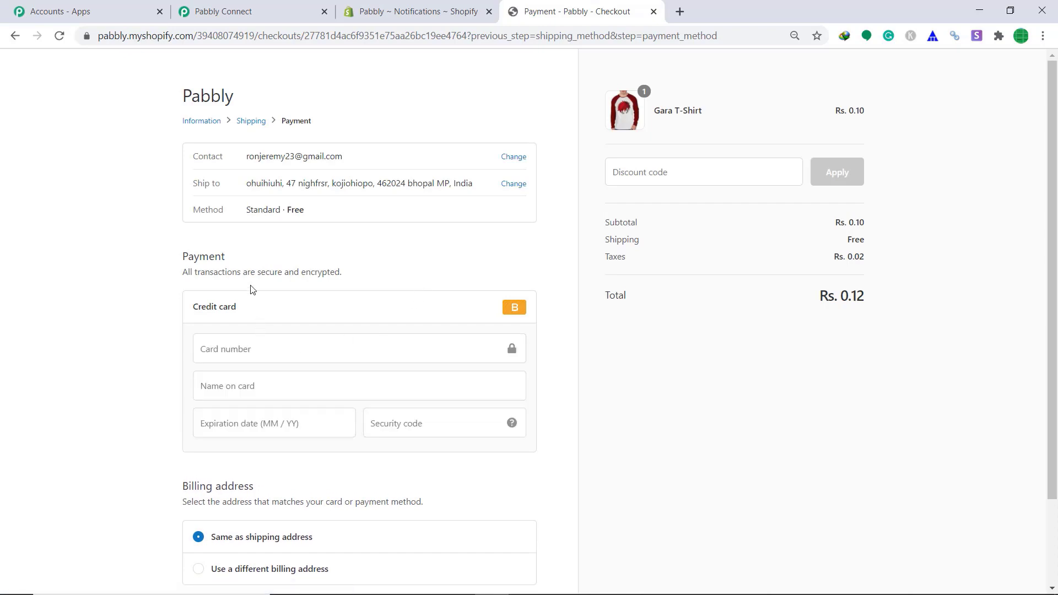
{"action": "left_click", "coordinate": [246, 348]}
{"action": "type", "text": "1"}
{"action": "left_click", "coordinate": [245, 385]}
{"action": "type", "text": "Bogus"}
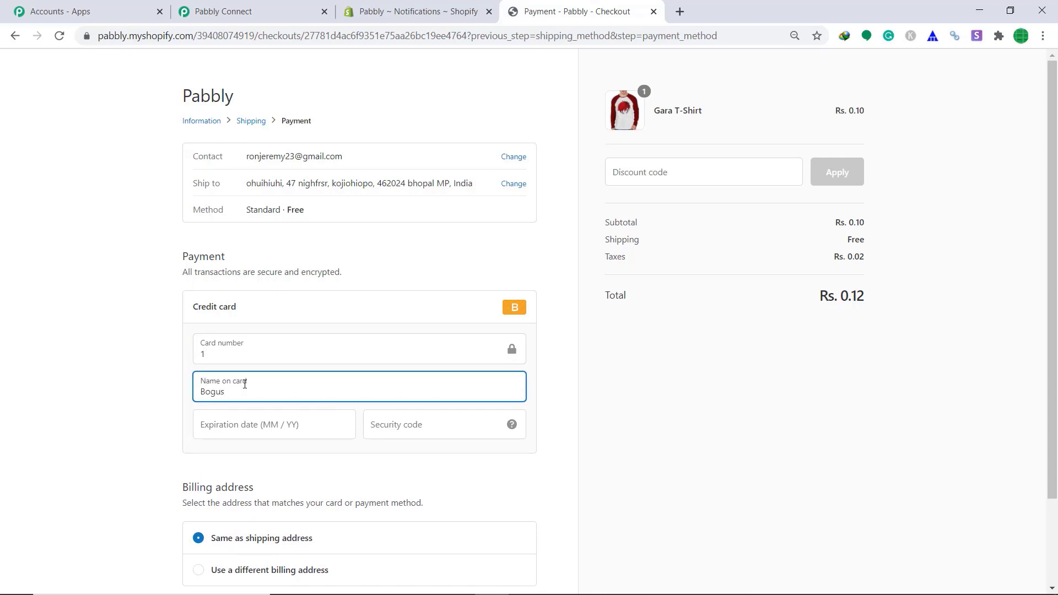
{"action": "type", "text": " Gateway"}
{"action": "left_click", "coordinate": [246, 431]}
{"action": "type", "text": "10 / 34"}
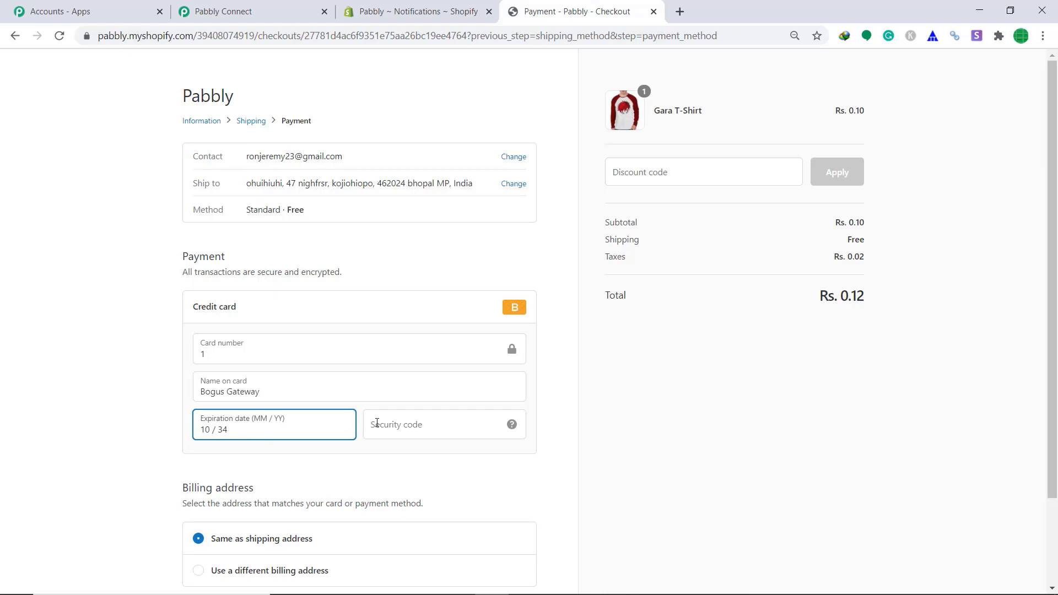
{"action": "left_click", "coordinate": [377, 423]}
{"action": "type", "text": "999"}
{"action": "scroll", "coordinate": [380, 421], "scroll_direction": "down", "scroll_amount": 2}
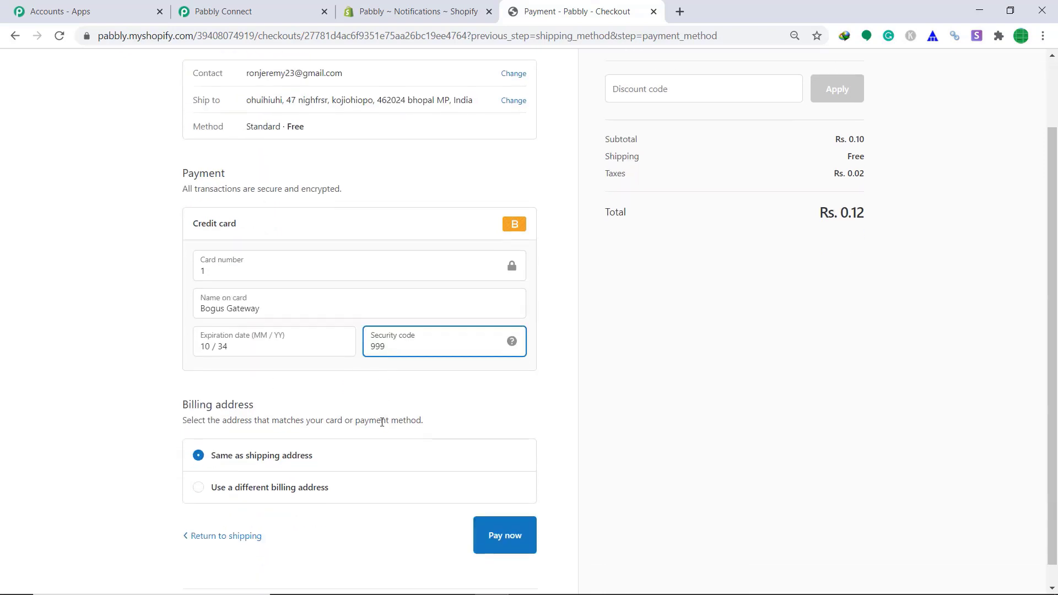
{"action": "left_click", "coordinate": [506, 513]}
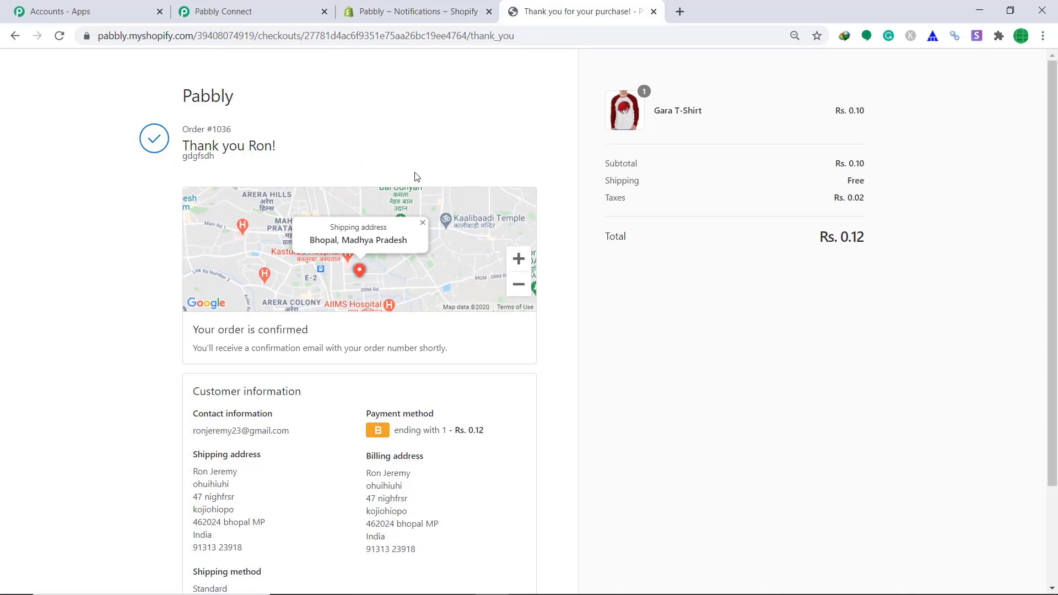
{"action": "left_click", "coordinate": [247, 12]}
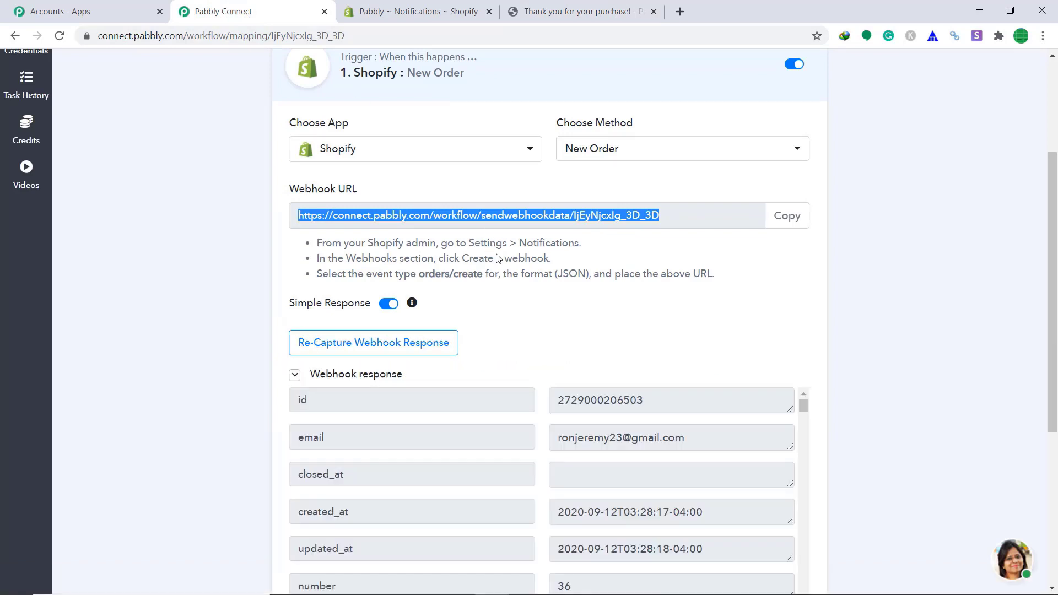
{"action": "scroll", "coordinate": [531, 300], "scroll_direction": "down", "scroll_amount": 5}
{"action": "scroll", "coordinate": [537, 315], "scroll_direction": "up", "scroll_amount": 2}
{"action": "scroll", "coordinate": [538, 315], "scroll_direction": "up", "scroll_amount": 1}
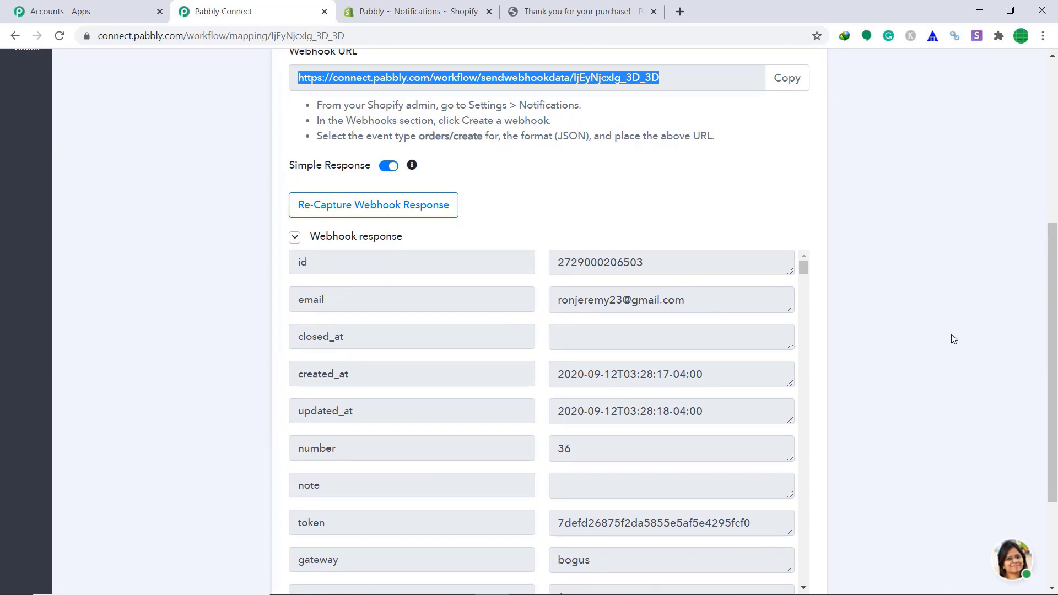
{"action": "scroll", "coordinate": [1036, 339], "scroll_direction": "down", "scroll_amount": 2}
{"action": "scroll", "coordinate": [713, 323], "scroll_direction": "down", "scroll_amount": 1}
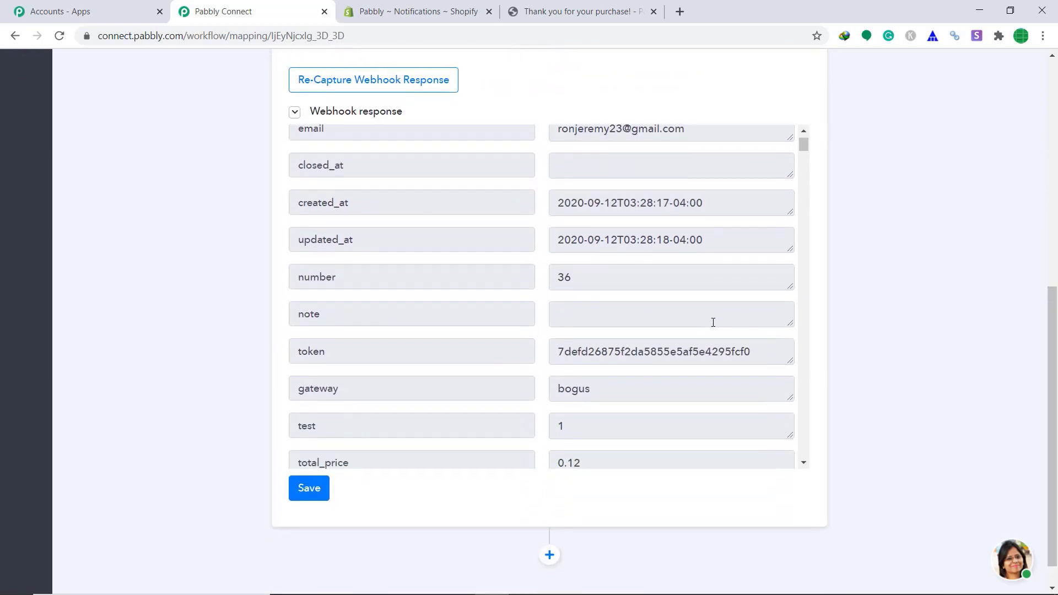
{"action": "scroll", "coordinate": [713, 322], "scroll_direction": "down", "scroll_amount": 5}
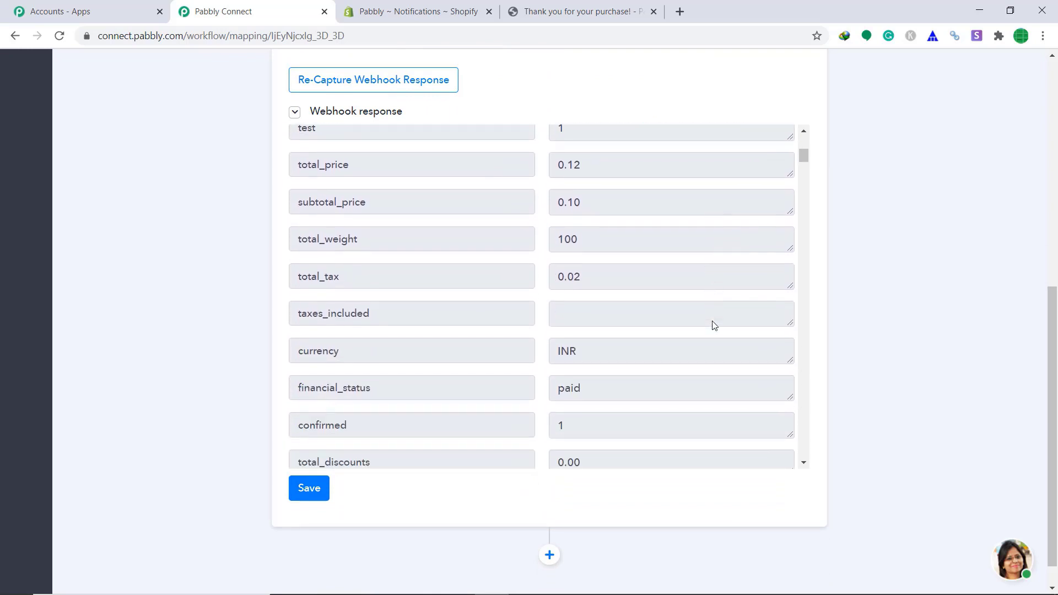
{"action": "scroll", "coordinate": [713, 322], "scroll_direction": "down", "scroll_amount": 3}
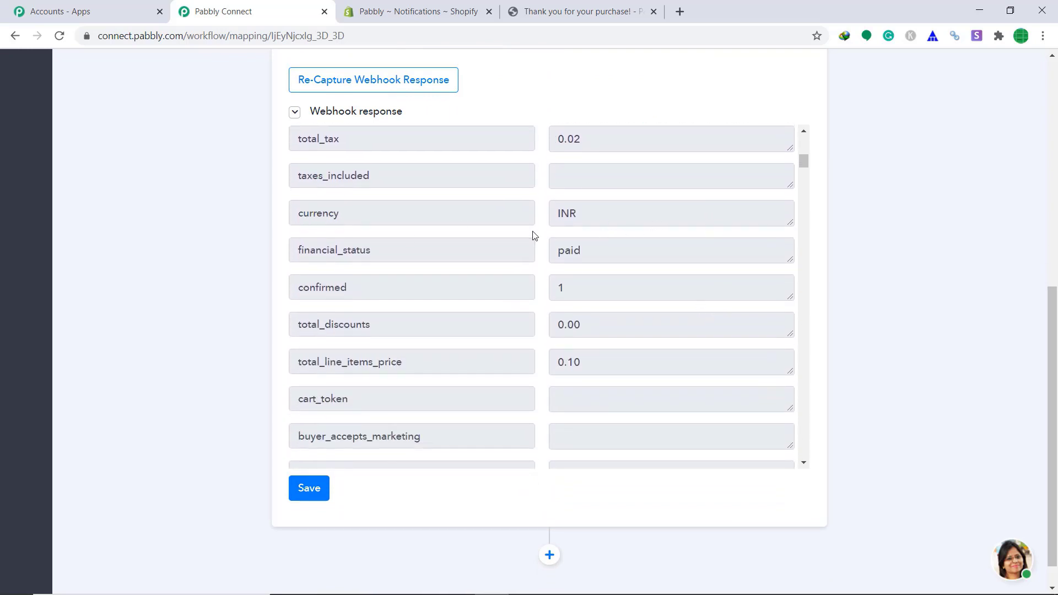
{"action": "scroll", "coordinate": [618, 236], "scroll_direction": "down", "scroll_amount": 8}
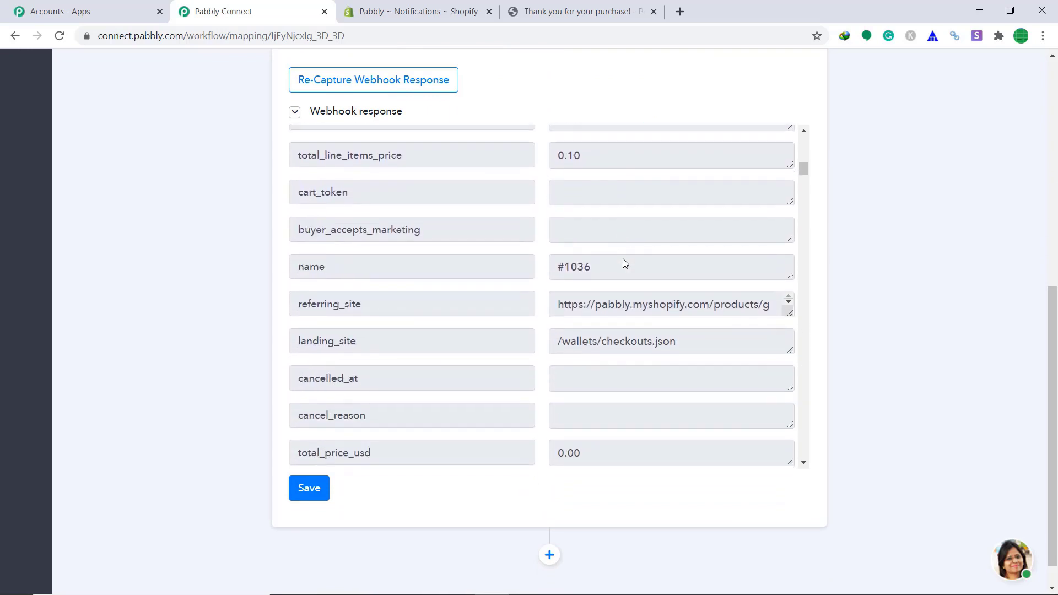
{"action": "scroll", "coordinate": [624, 261], "scroll_direction": "down", "scroll_amount": 20}
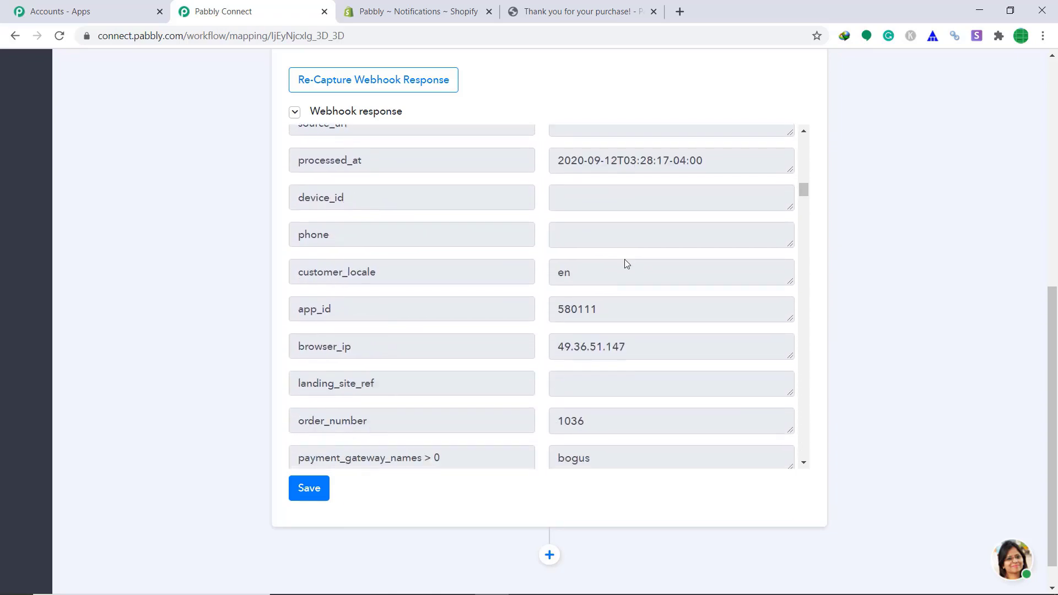
{"action": "scroll", "coordinate": [625, 259], "scroll_direction": "down", "scroll_amount": 20}
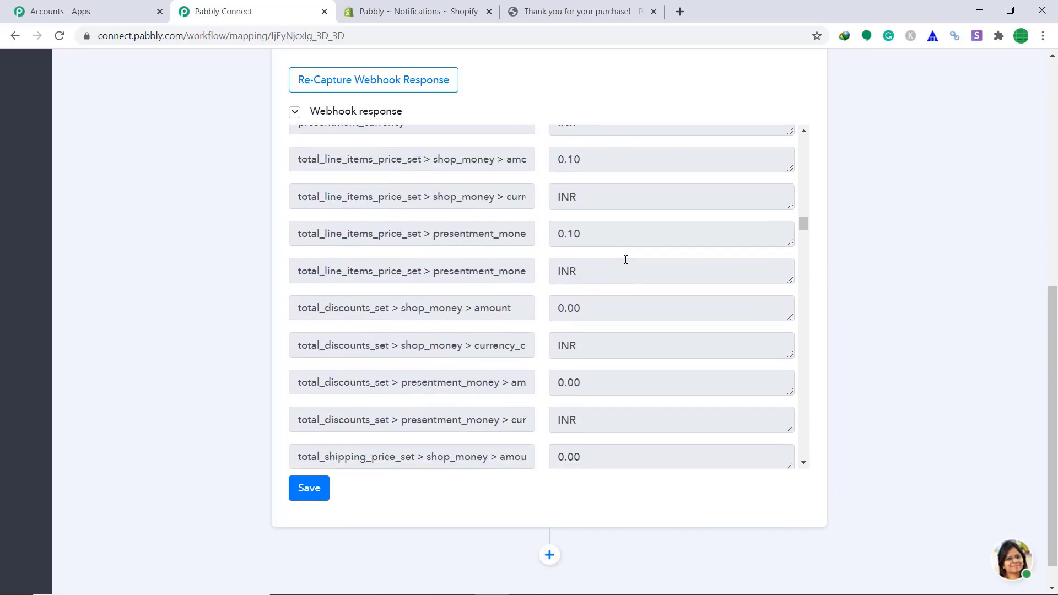
{"action": "scroll", "coordinate": [625, 259], "scroll_direction": "down", "scroll_amount": 12}
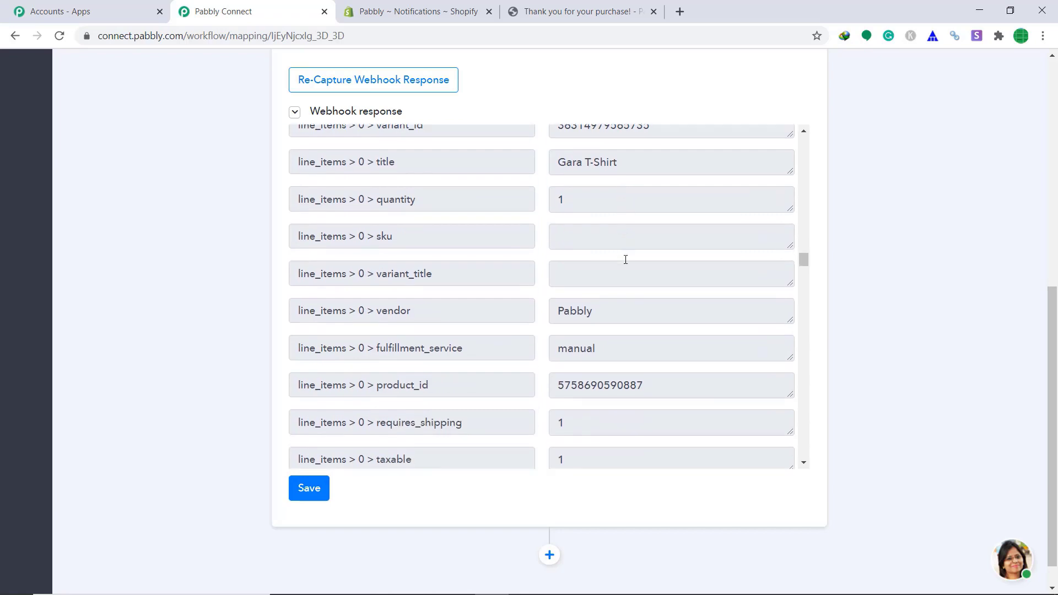
{"action": "scroll", "coordinate": [607, 279], "scroll_direction": "down", "scroll_amount": 20}
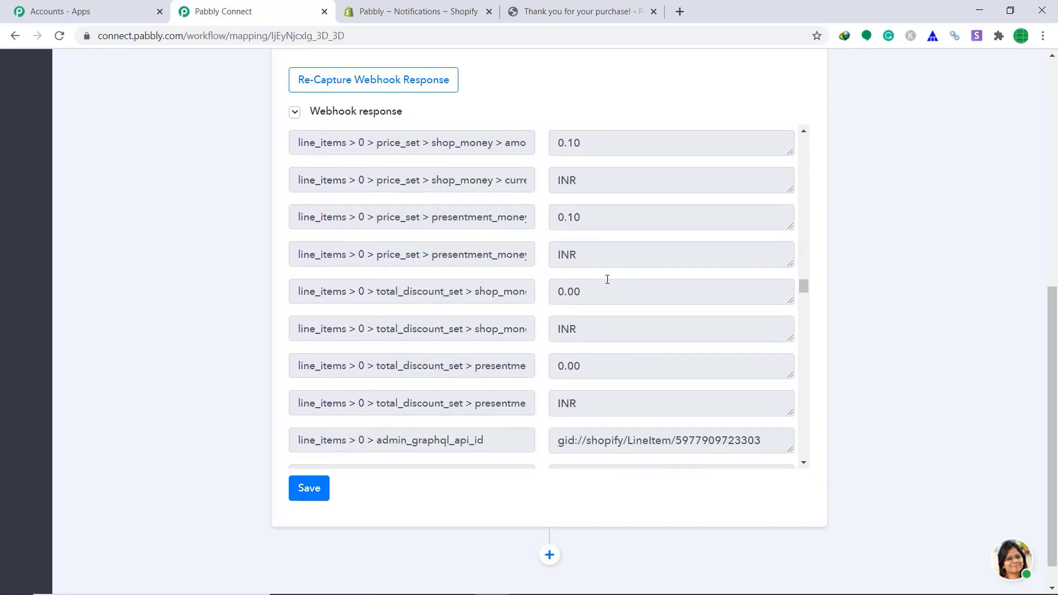
{"action": "scroll", "coordinate": [607, 280], "scroll_direction": "down", "scroll_amount": 20}
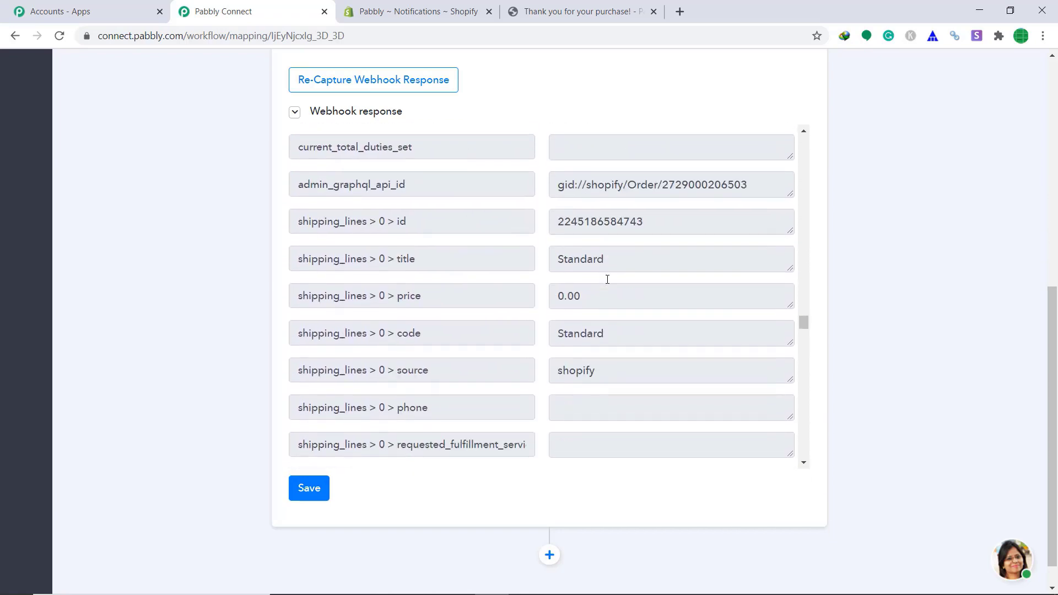
{"action": "scroll", "coordinate": [607, 279], "scroll_direction": "down", "scroll_amount": 6}
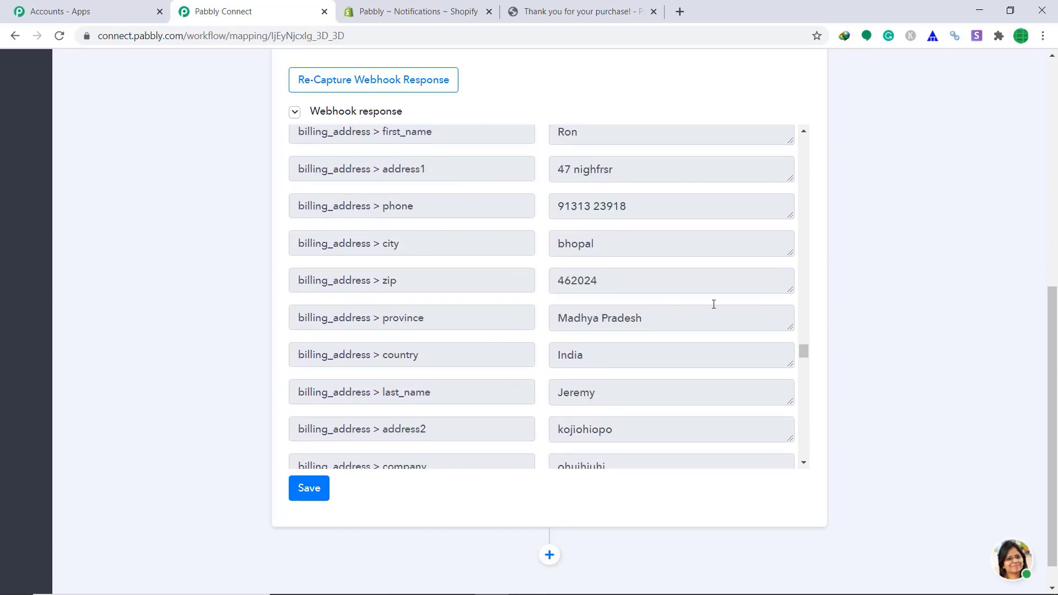
{"action": "scroll", "coordinate": [701, 305], "scroll_direction": "down", "scroll_amount": 1}
{"action": "scroll", "coordinate": [524, 305], "scroll_direction": "down", "scroll_amount": 1}
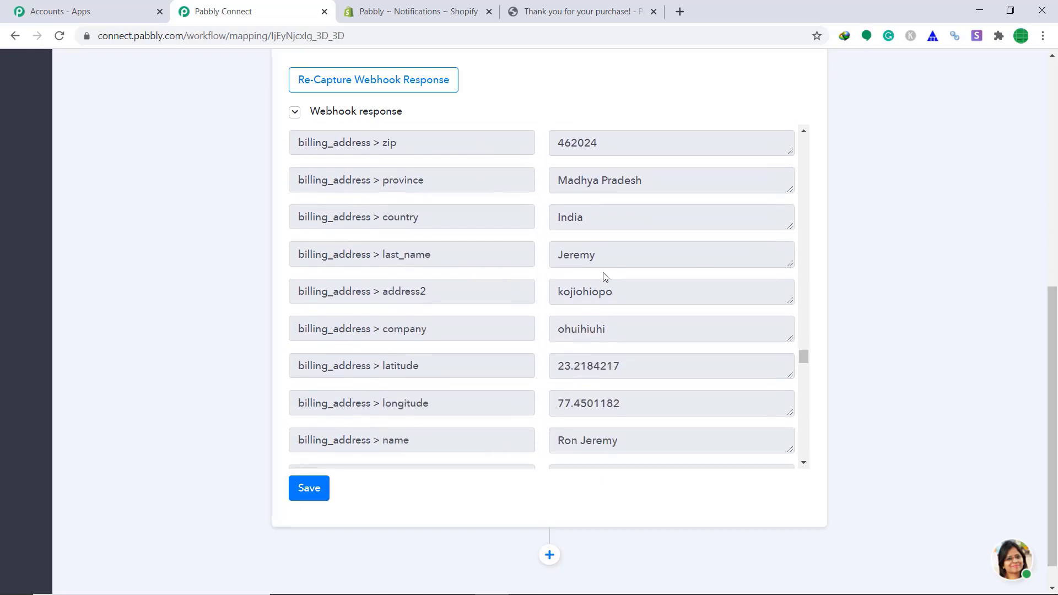
{"action": "scroll", "coordinate": [433, 293], "scroll_direction": "down", "scroll_amount": 4}
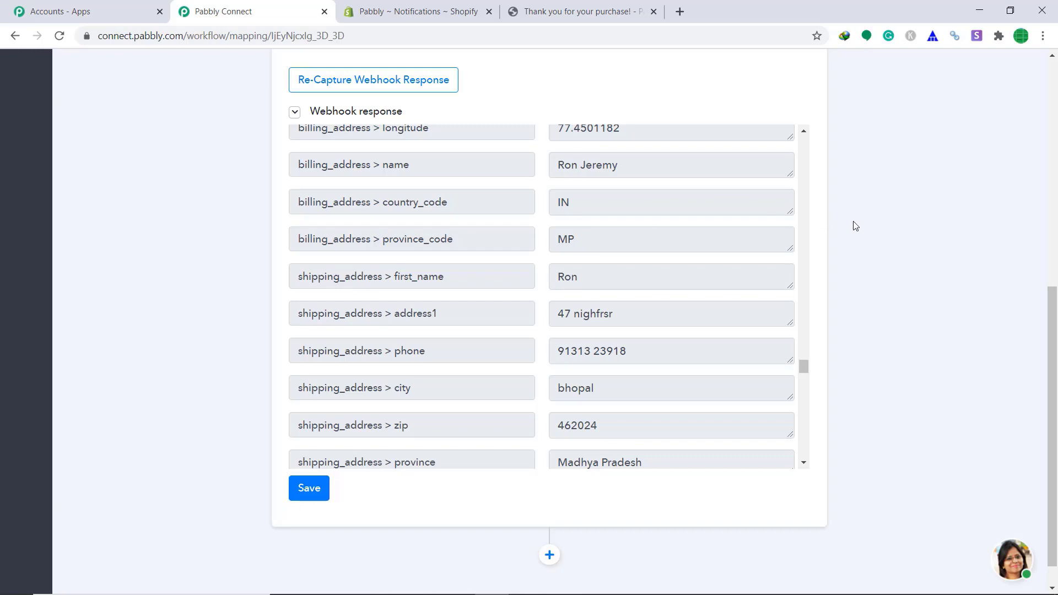
{"action": "scroll", "coordinate": [858, 229], "scroll_direction": "down", "scroll_amount": 1}
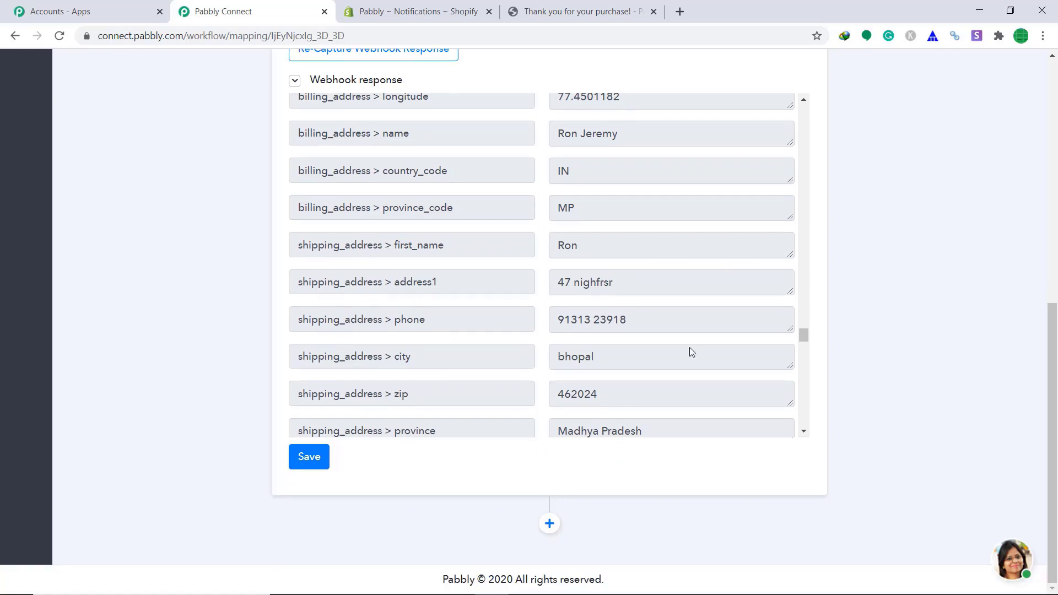
Add an action step below the Shopify trigger and view the Shopify And Google Sheets spreadsheet.
{"action": "left_click", "coordinate": [549, 525]}
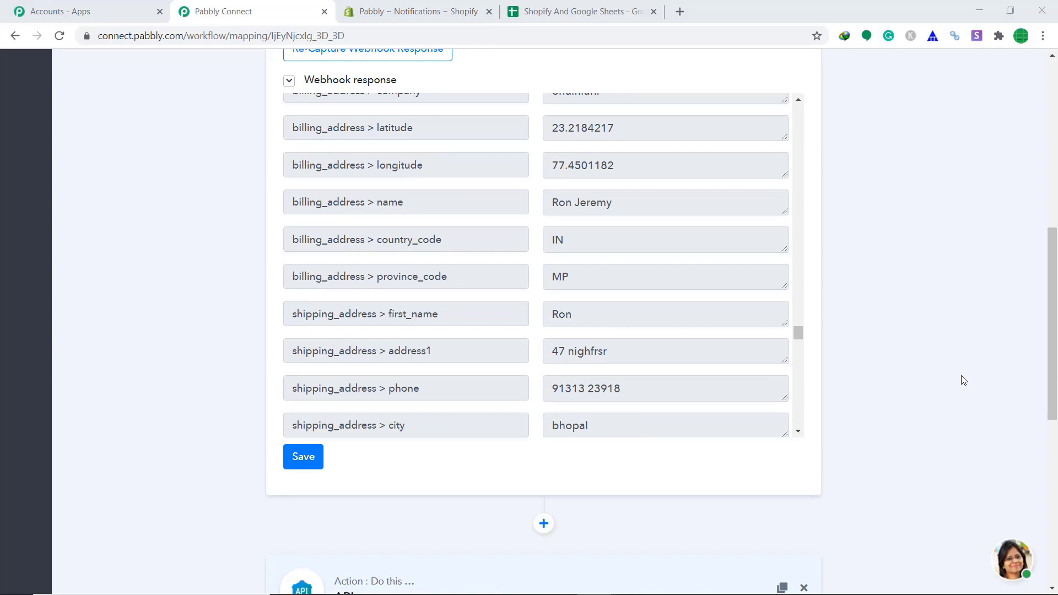
{"action": "scroll", "coordinate": [1052, 375], "scroll_direction": "down", "scroll_amount": 6}
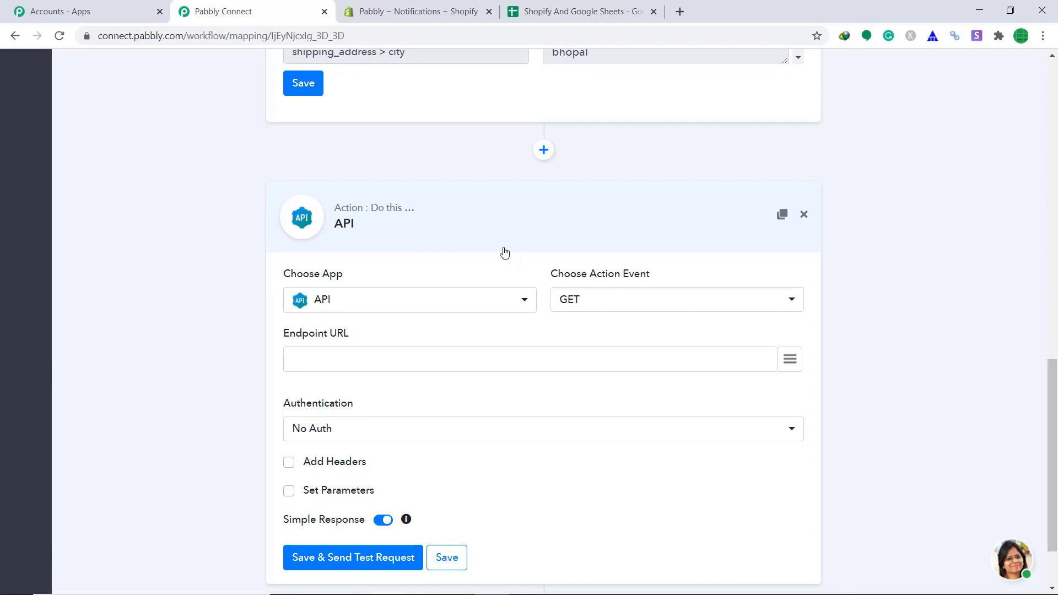
{"action": "left_click", "coordinate": [594, 7]}
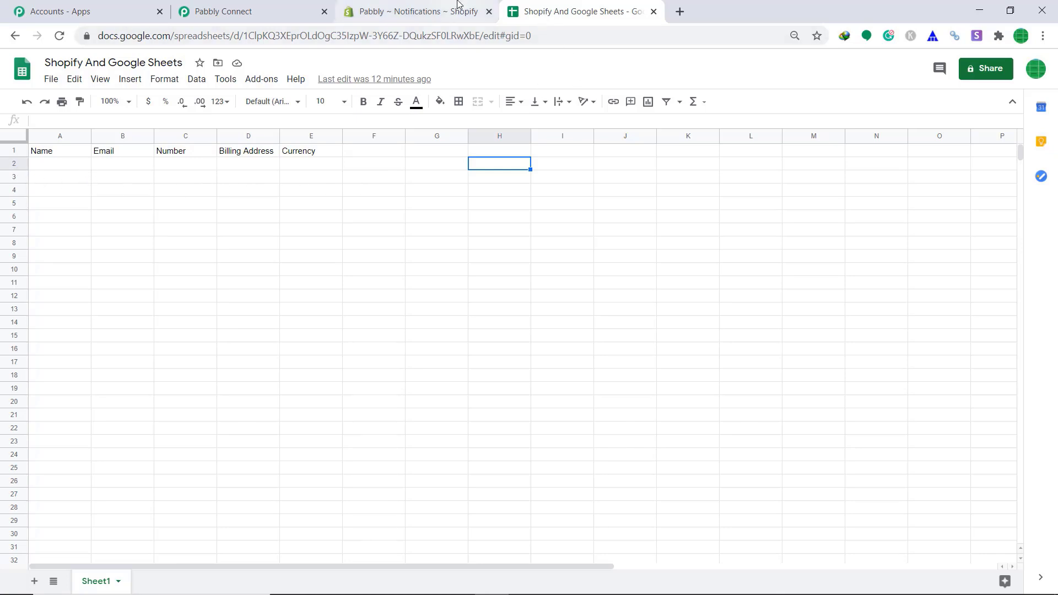
Set the action app to Google Sheets with the Append Values method.
{"action": "left_click", "coordinate": [236, 10]}
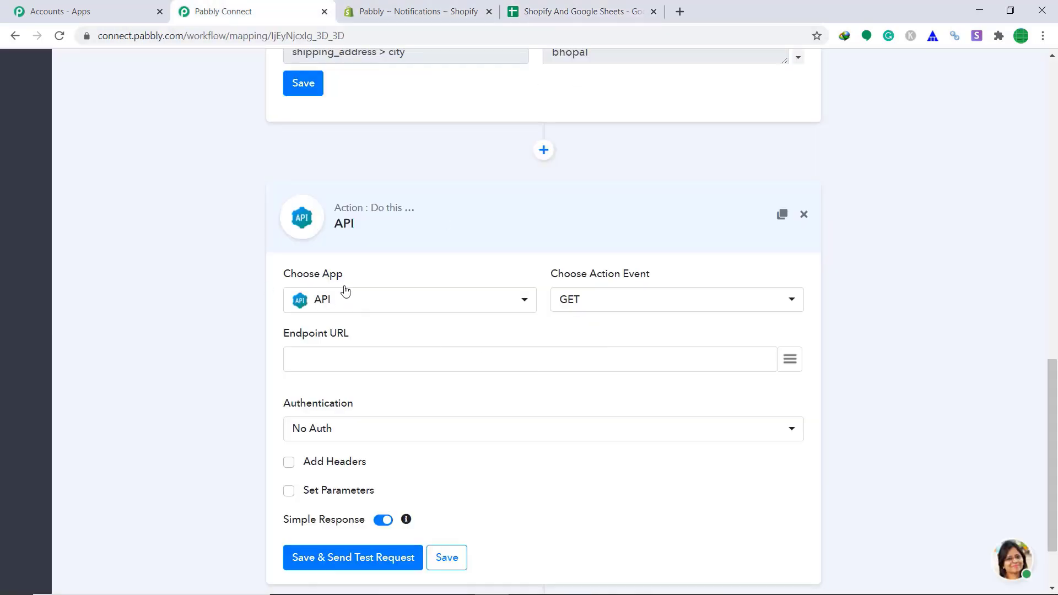
{"action": "left_click", "coordinate": [362, 309]}
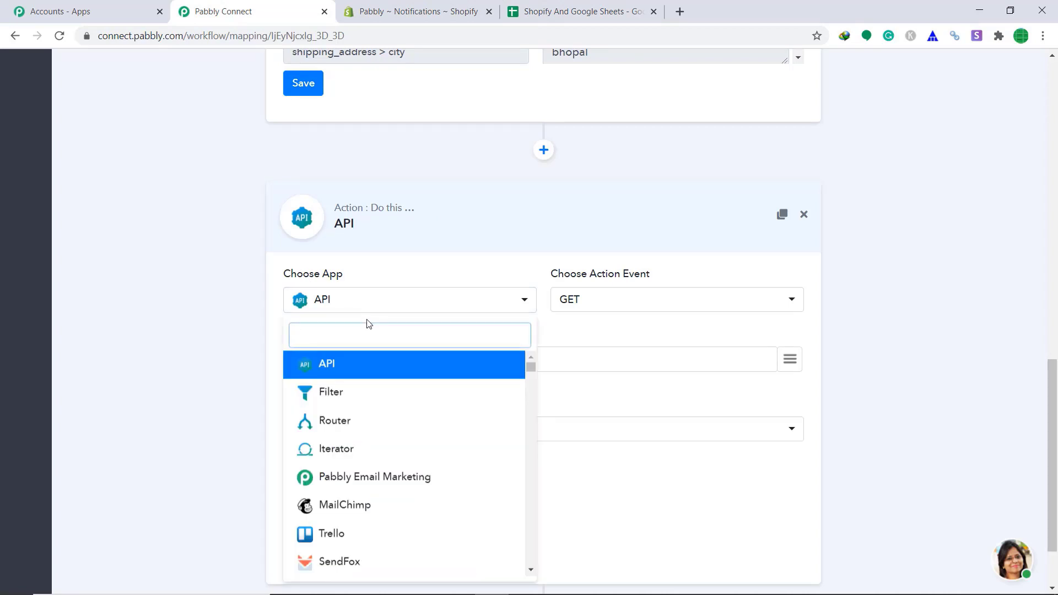
{"action": "type", "text": "goo"}
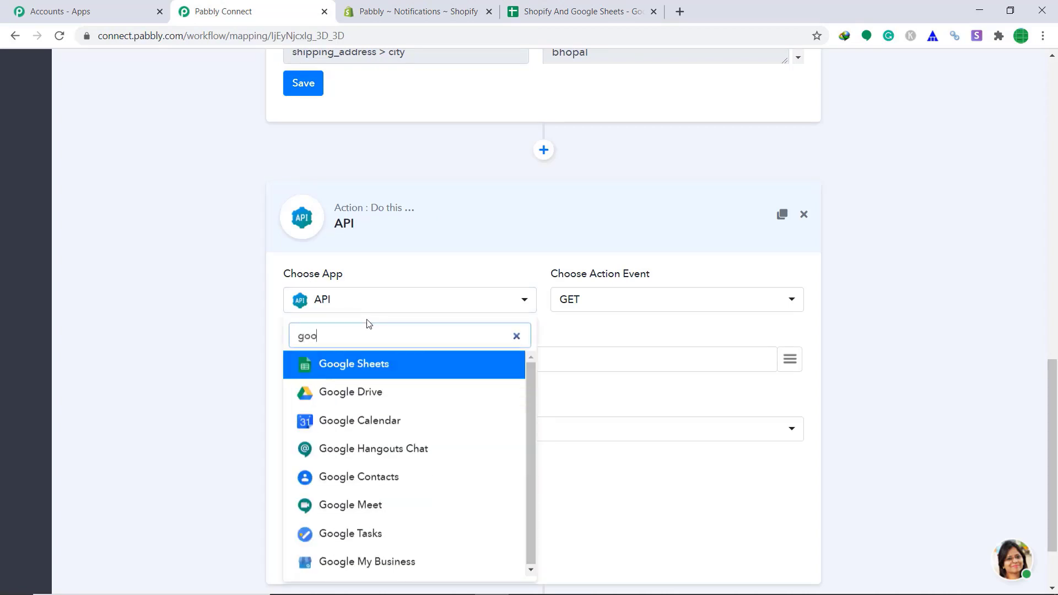
{"action": "left_click", "coordinate": [388, 370]}
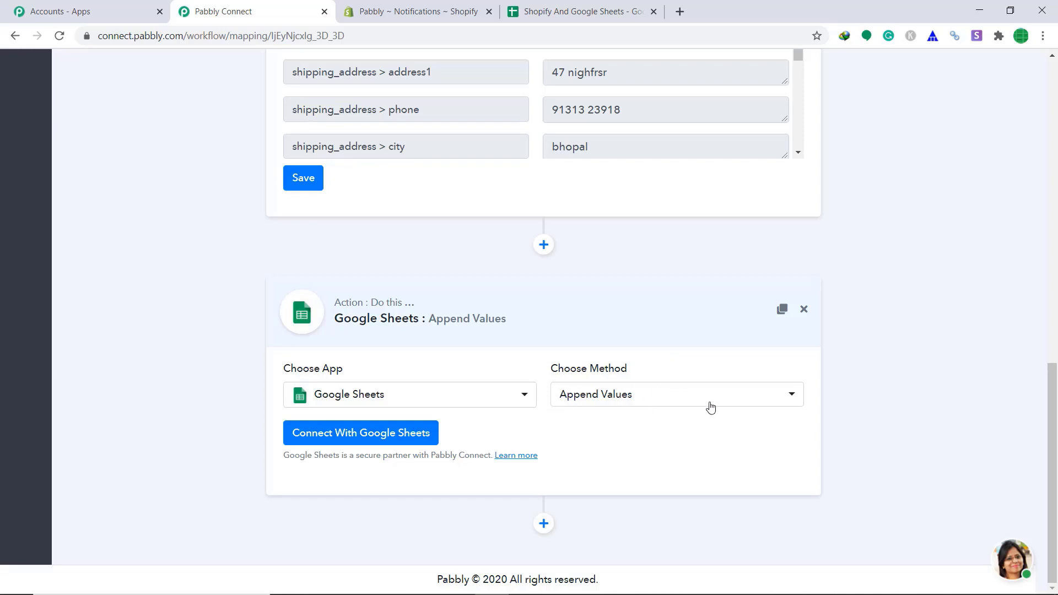
Connect a Google account to the step and allow Pabbly Connect access to Sheets.
{"action": "left_click", "coordinate": [390, 434]}
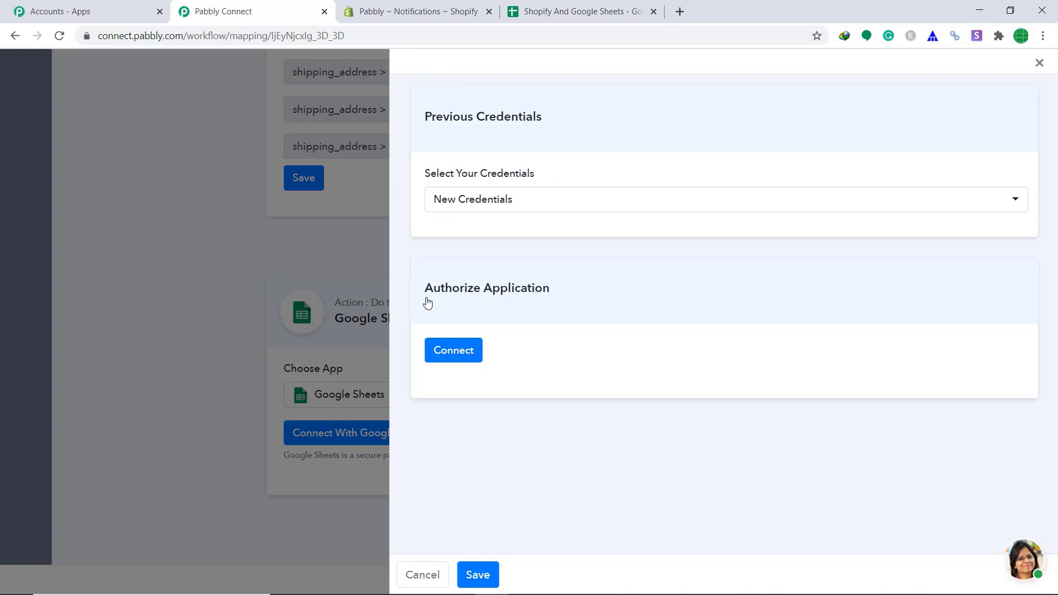
{"action": "left_click", "coordinate": [459, 354]}
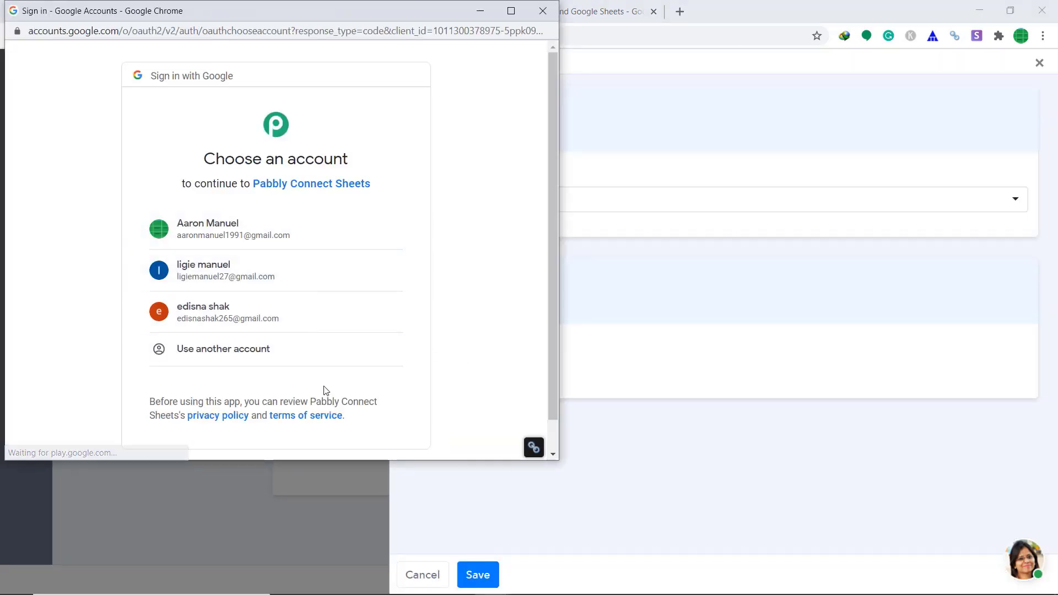
{"action": "left_click", "coordinate": [259, 234]}
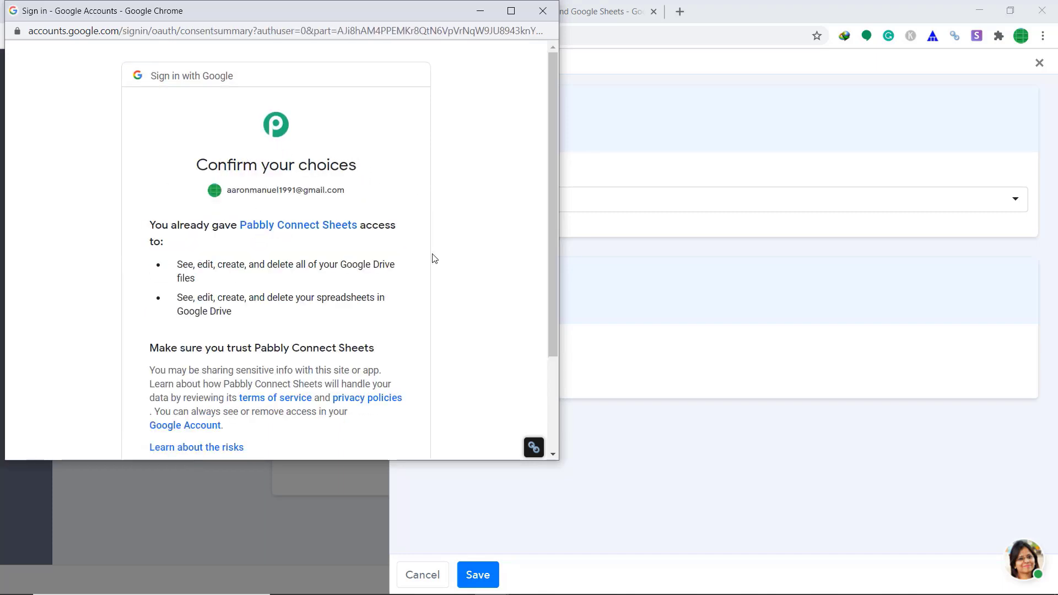
{"action": "scroll", "coordinate": [432, 265], "scroll_direction": "down", "scroll_amount": 3}
{"action": "left_click", "coordinate": [359, 358]}
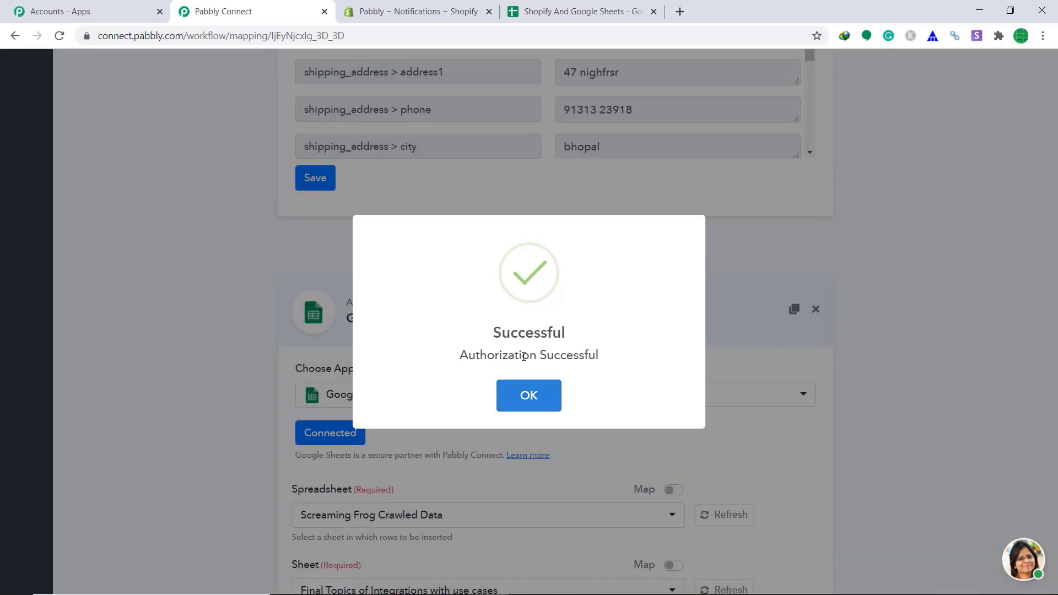
{"action": "left_click", "coordinate": [527, 395]}
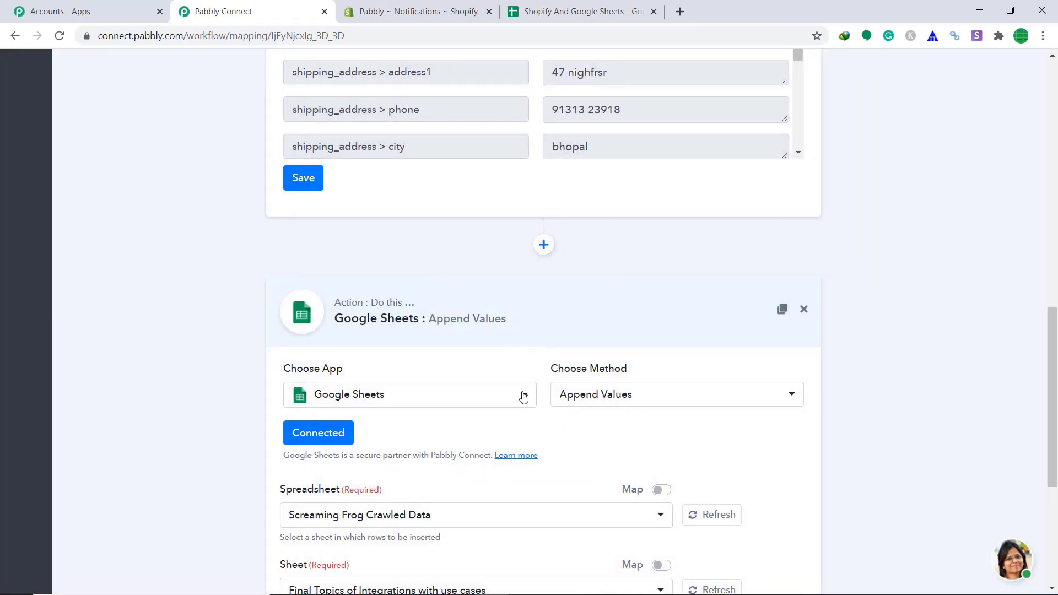
Target the Shopify And Google Sheets spreadsheet (Sheet1) and switch to its browser tab.
{"action": "scroll", "coordinate": [900, 317], "scroll_direction": "down", "scroll_amount": 4}
{"action": "scroll", "coordinate": [1055, 453], "scroll_direction": "up", "scroll_amount": 1}
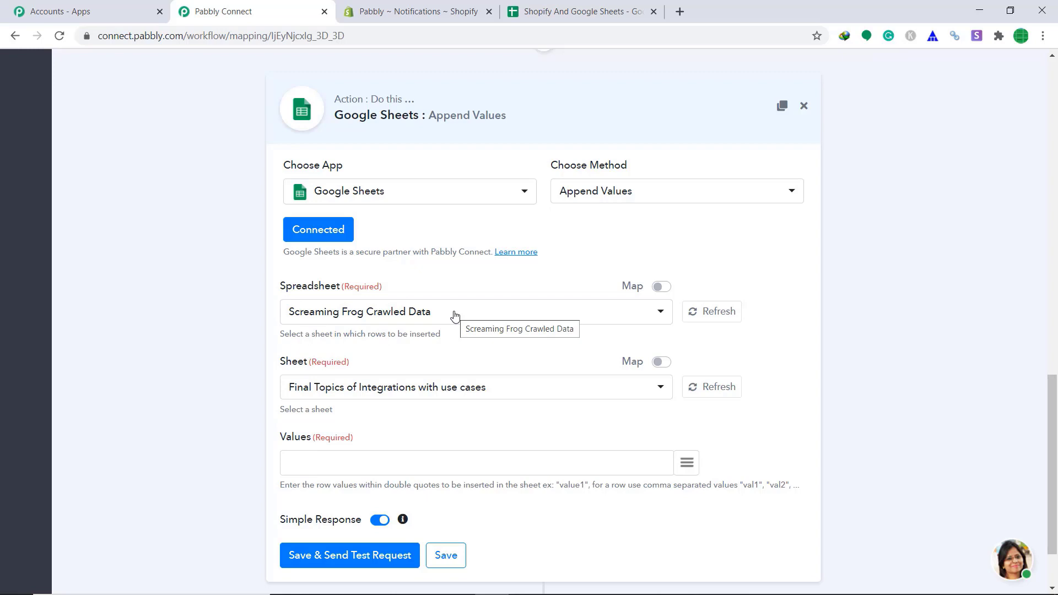
{"action": "left_click", "coordinate": [453, 315]}
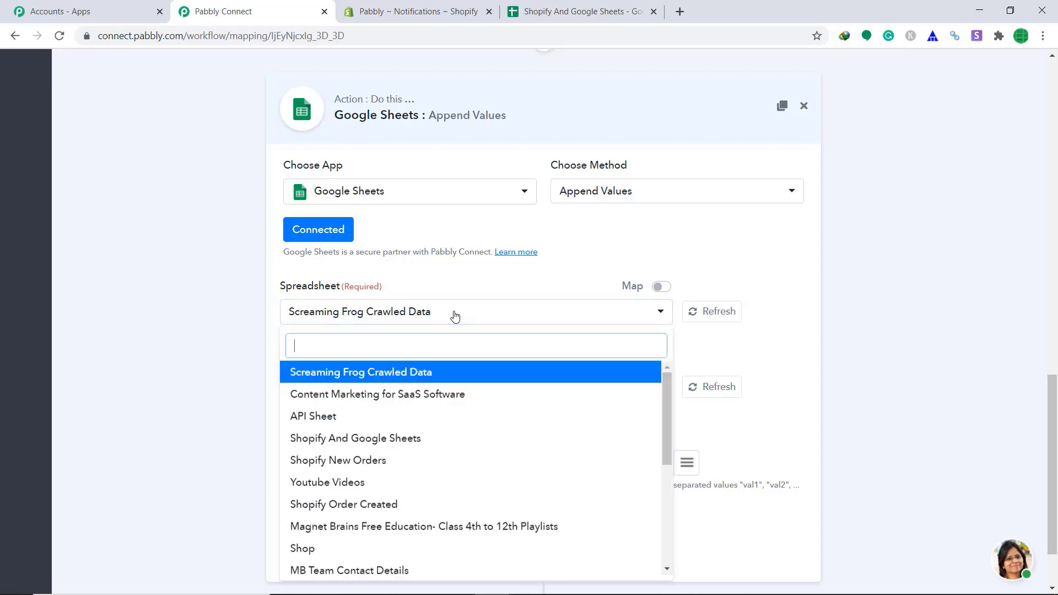
{"action": "left_click", "coordinate": [386, 438]}
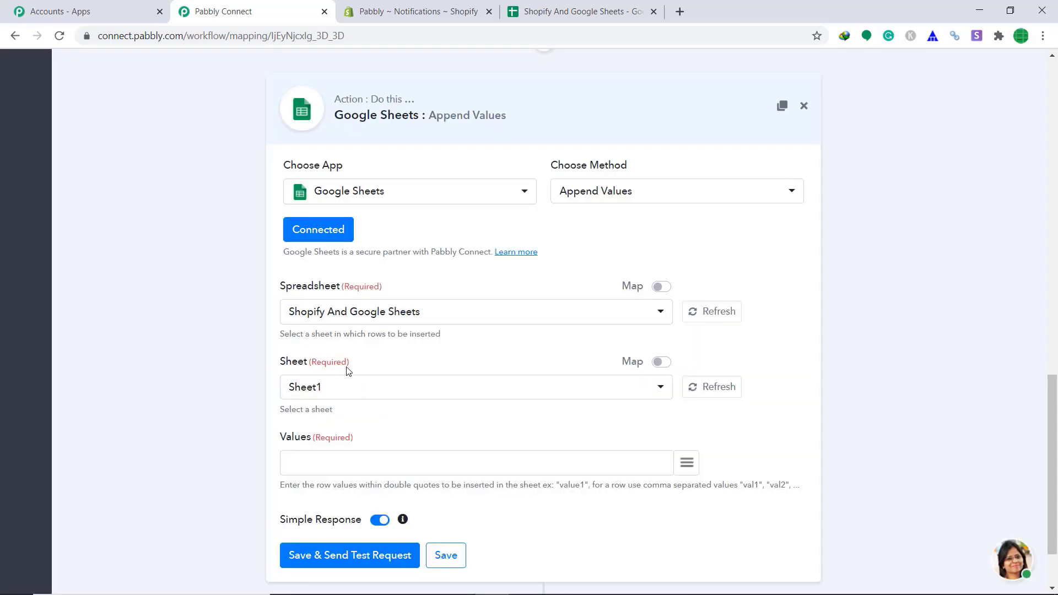
{"action": "key", "text": "ctrl+4"}
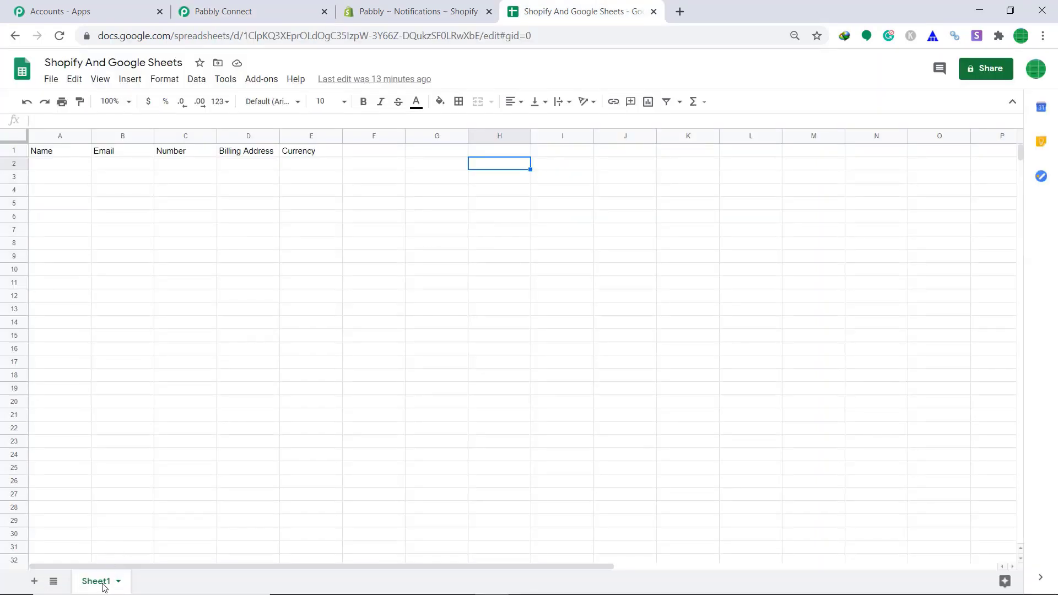
Compare the sheet's column headings with the Append Values form and lay out five empty quoted Values slots.
{"action": "left_click", "coordinate": [283, 11]}
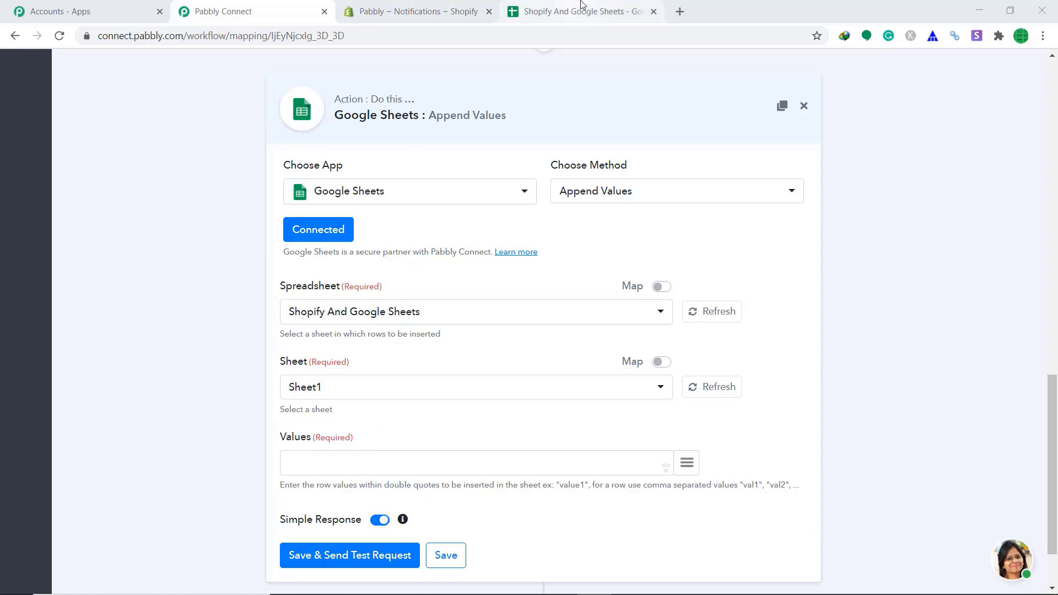
{"action": "left_click", "coordinate": [606, 12]}
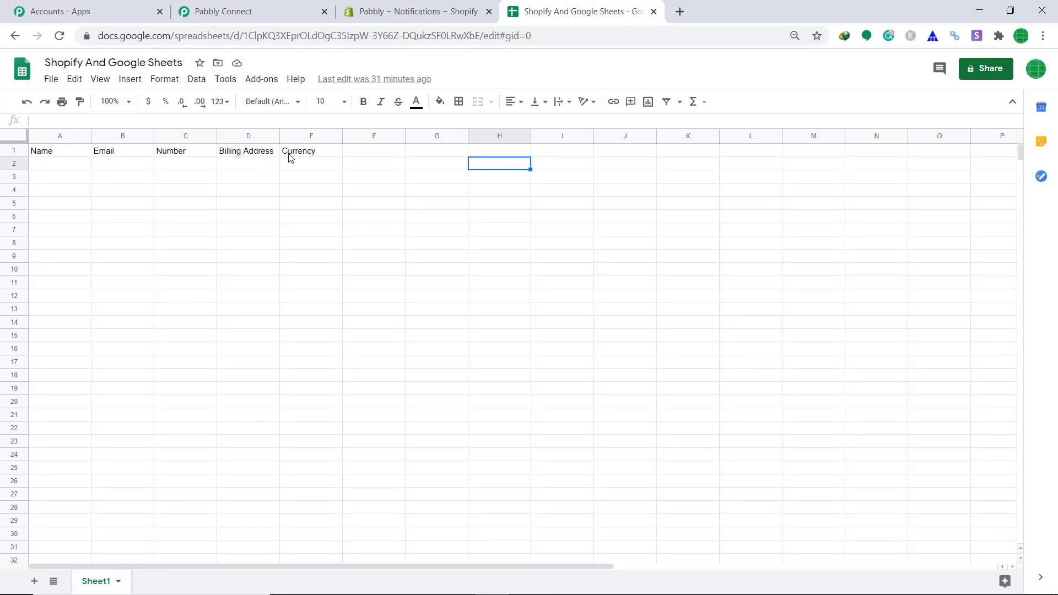
{"action": "left_click", "coordinate": [292, 5]}
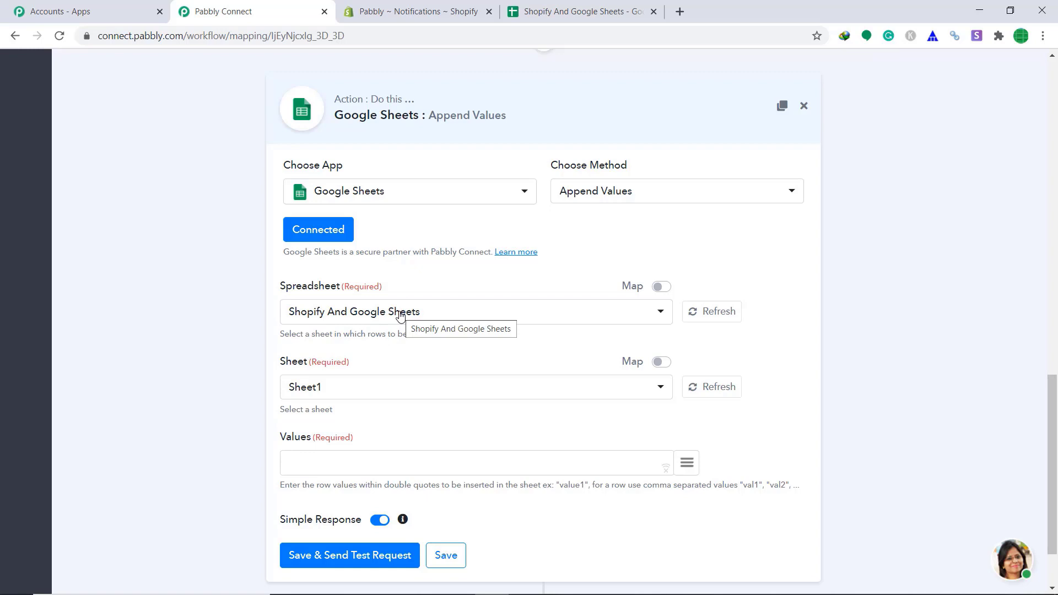
{"action": "left_click", "coordinate": [280, 472]}
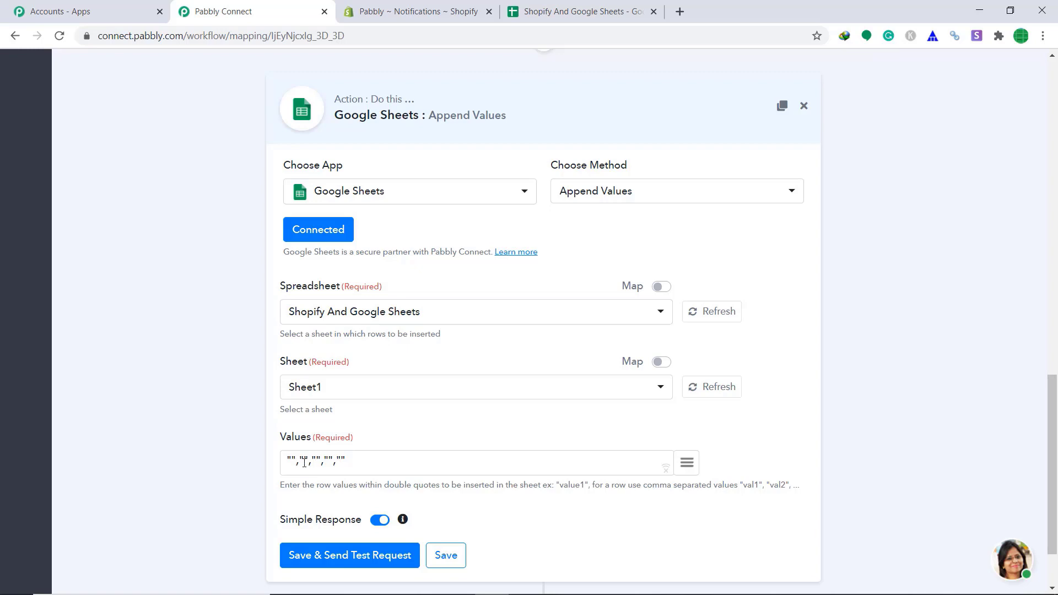
{"action": "left_click", "coordinate": [543, 11]}
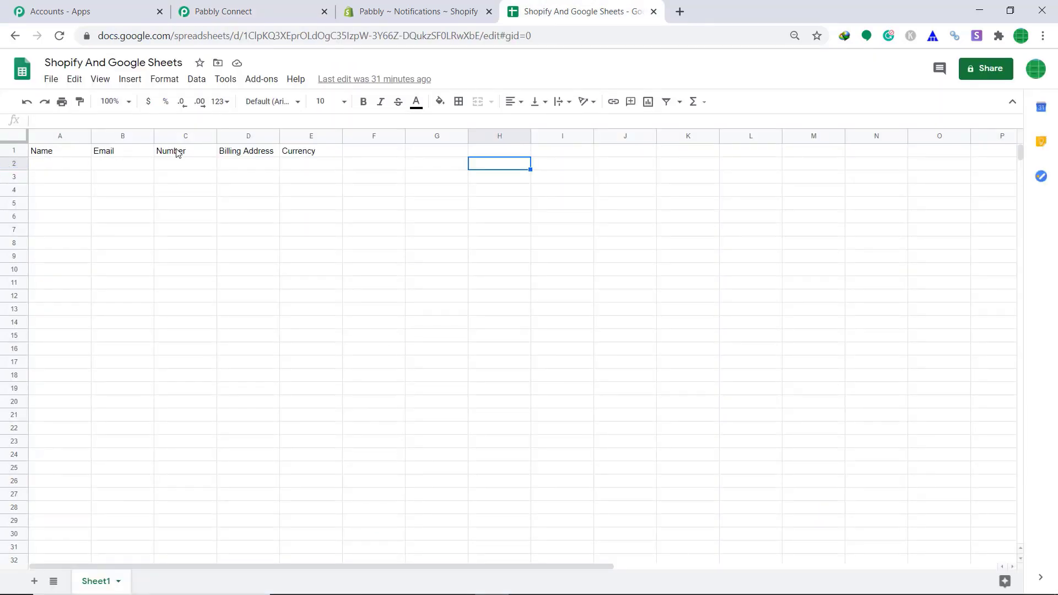
{"action": "left_click", "coordinate": [291, 6]}
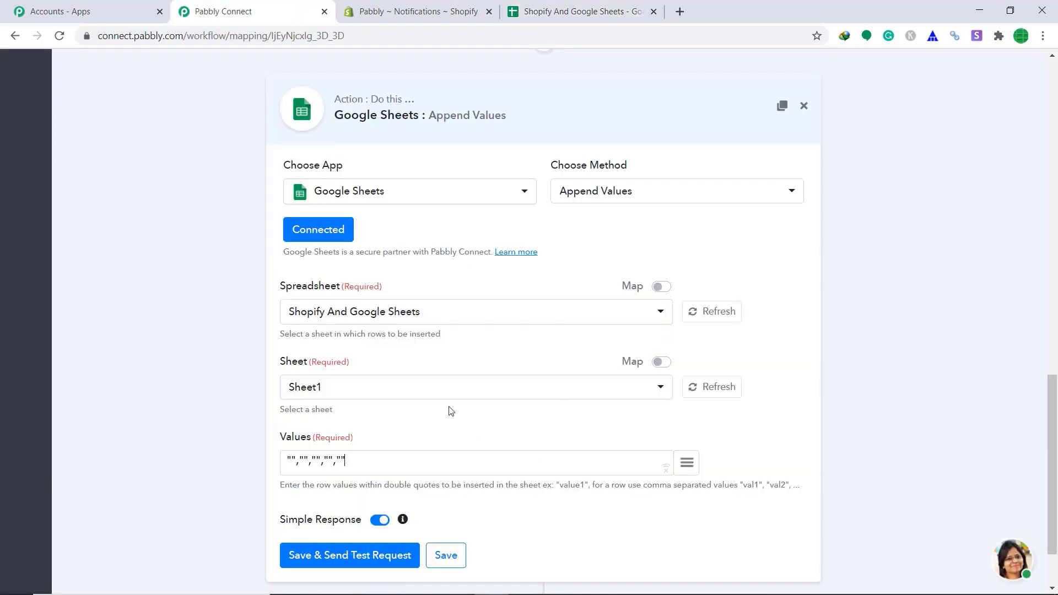
{"action": "scroll", "coordinate": [450, 410], "scroll_direction": "down", "scroll_amount": 2}
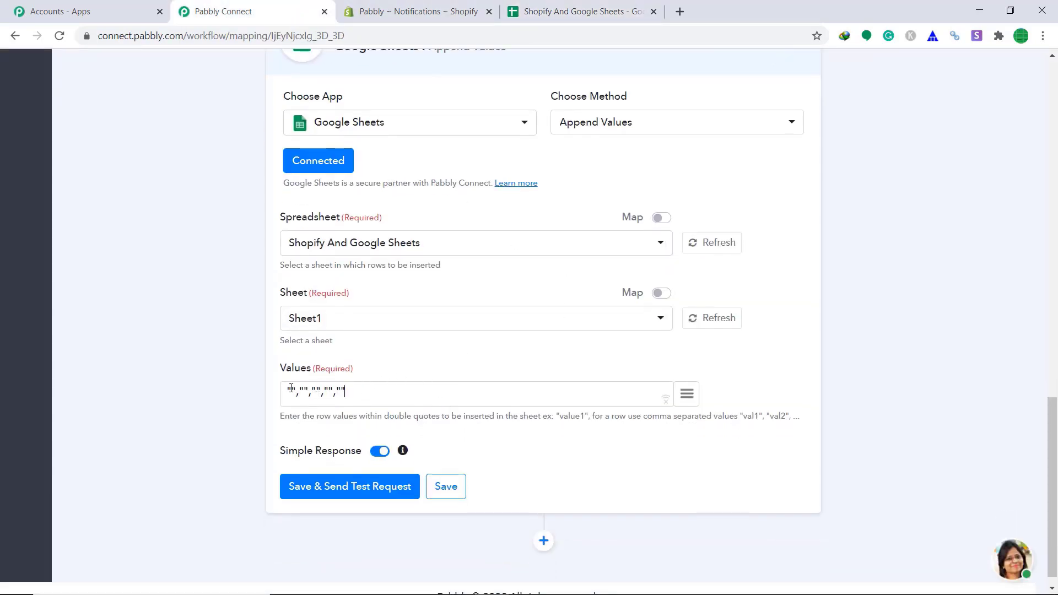
{"action": "left_click", "coordinate": [588, 10]}
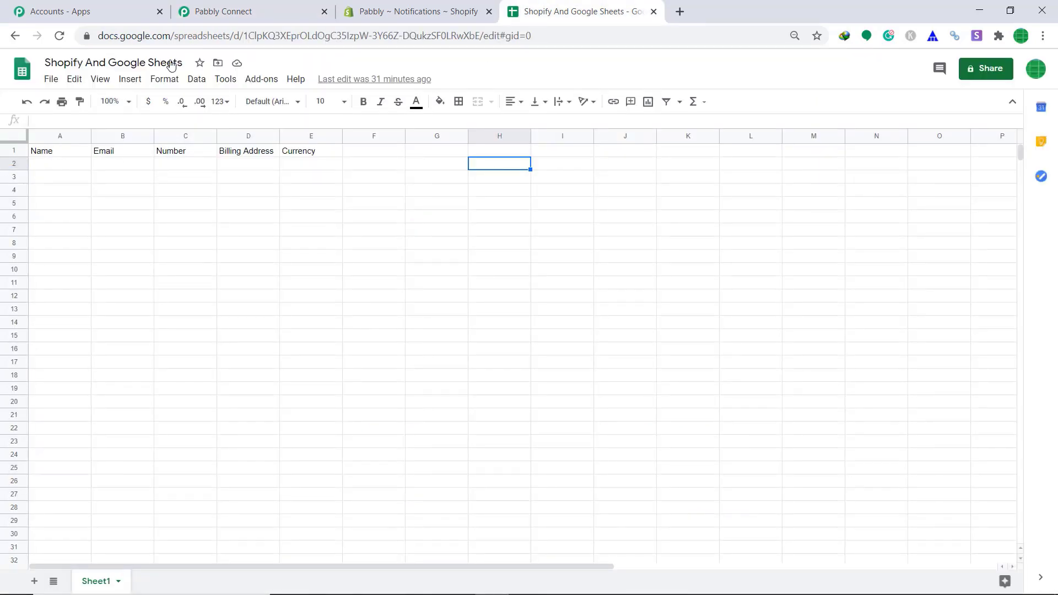
{"action": "left_click", "coordinate": [200, 9]}
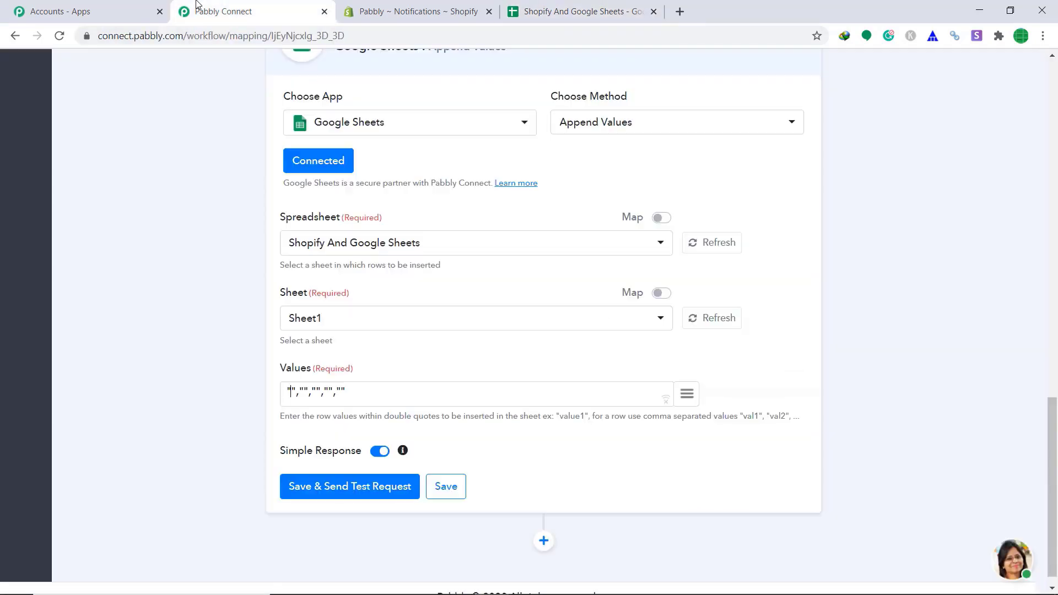
{"action": "left_click", "coordinate": [685, 393]}
Map the first two Values slots to the billing first name and customer email.
{"action": "type", "text": "name"}
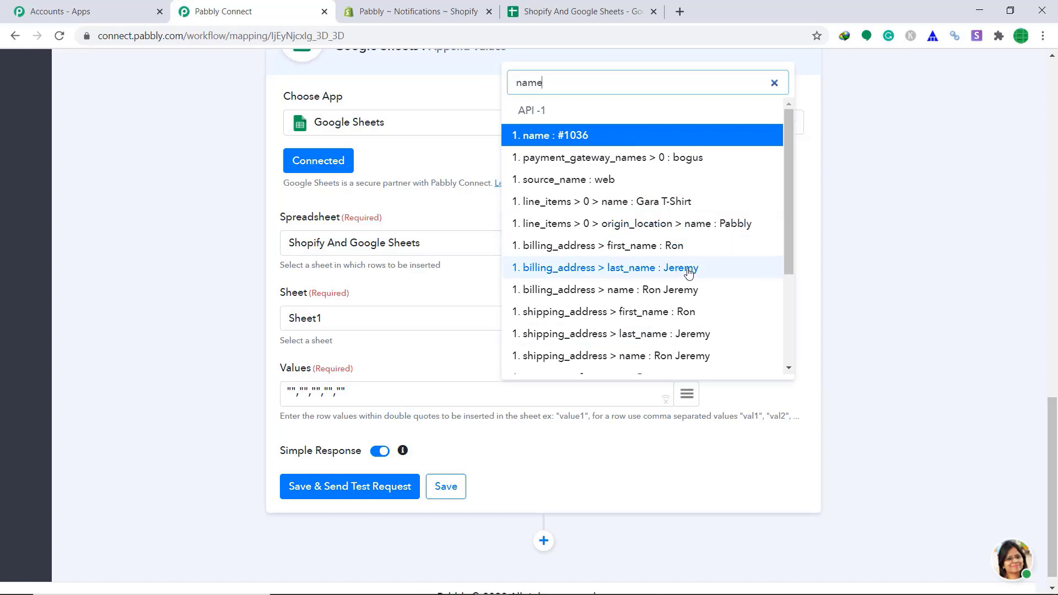
{"action": "left_click", "coordinate": [688, 245]}
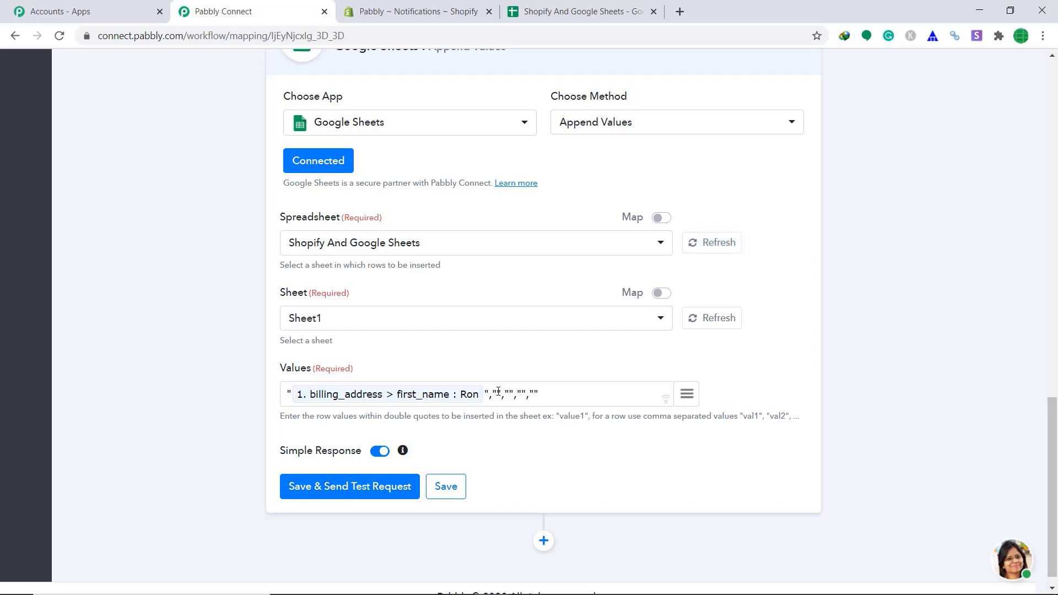
{"action": "left_click", "coordinate": [584, 11]}
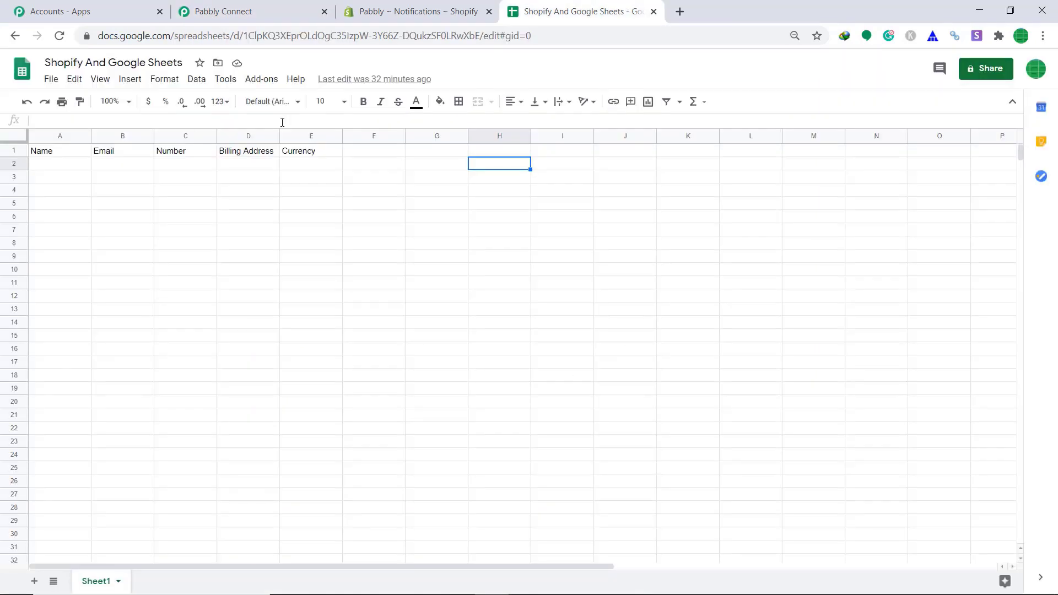
{"action": "left_click", "coordinate": [311, 5]}
{"action": "left_click", "coordinate": [689, 394]}
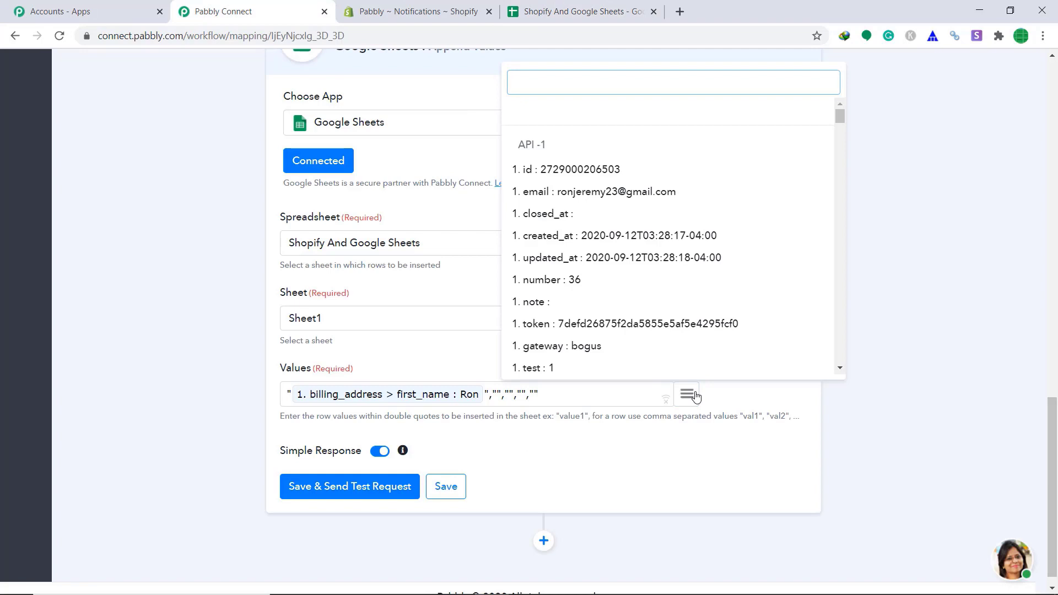
{"action": "type", "text": "em"}
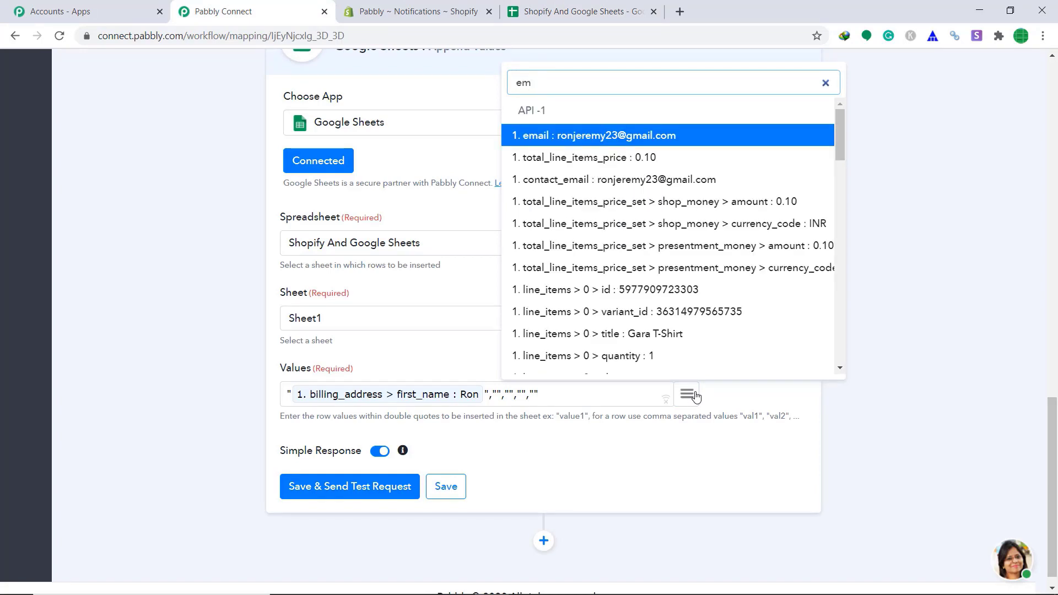
{"action": "left_click", "coordinate": [594, 136]}
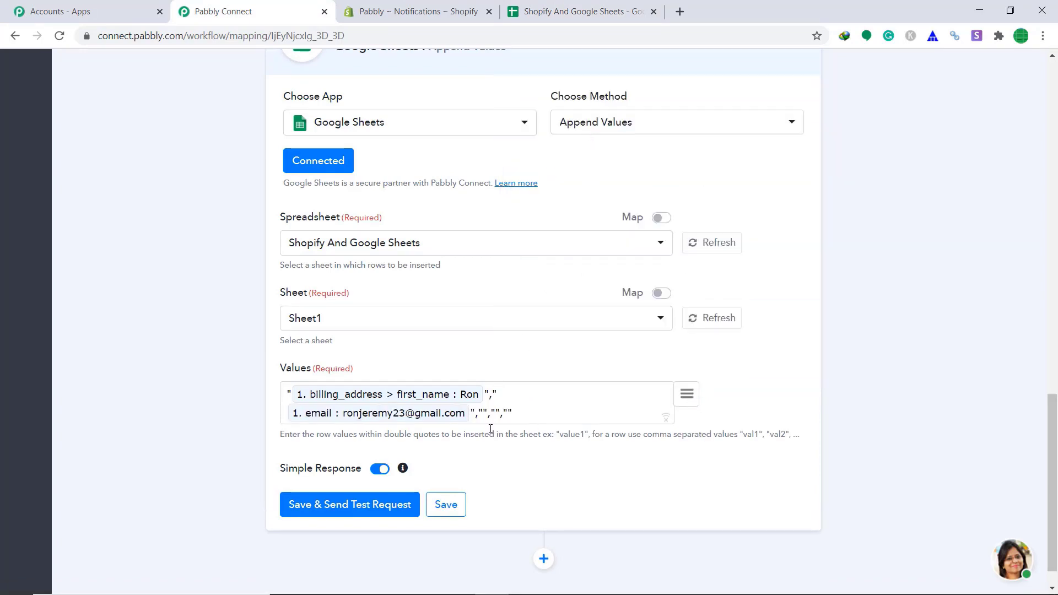
{"action": "left_click", "coordinate": [603, 7]}
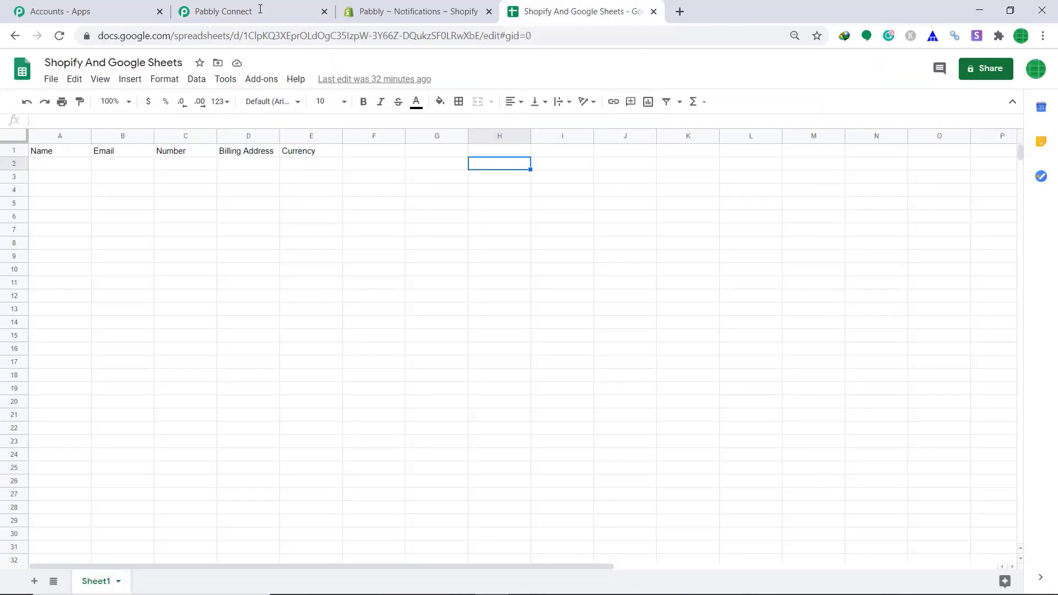
{"action": "left_click", "coordinate": [231, 11]}
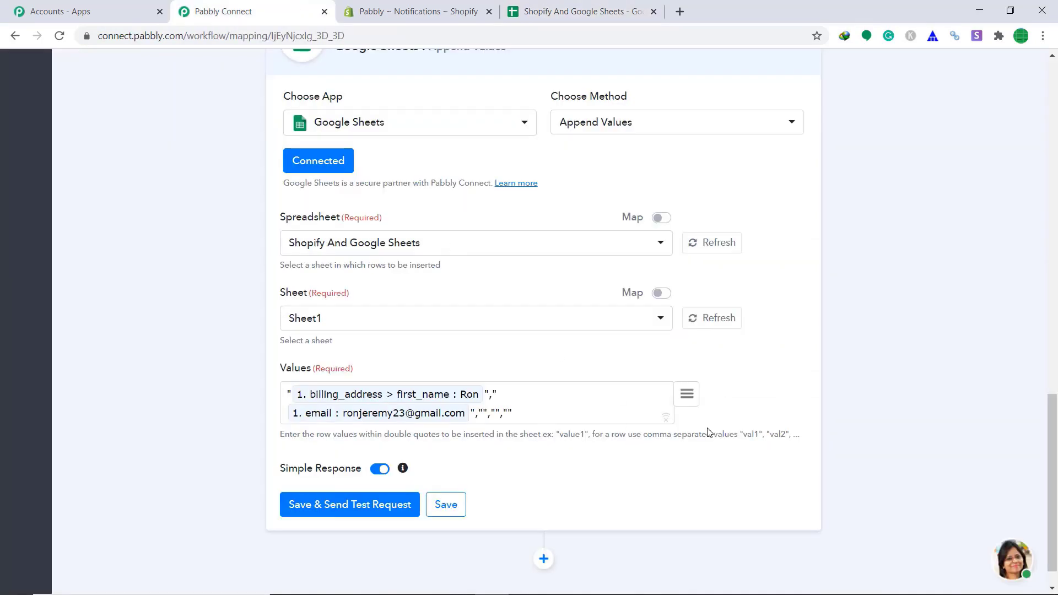
Map the remaining slots to billing phone, billing city and order currency.
{"action": "left_click", "coordinate": [695, 396]}
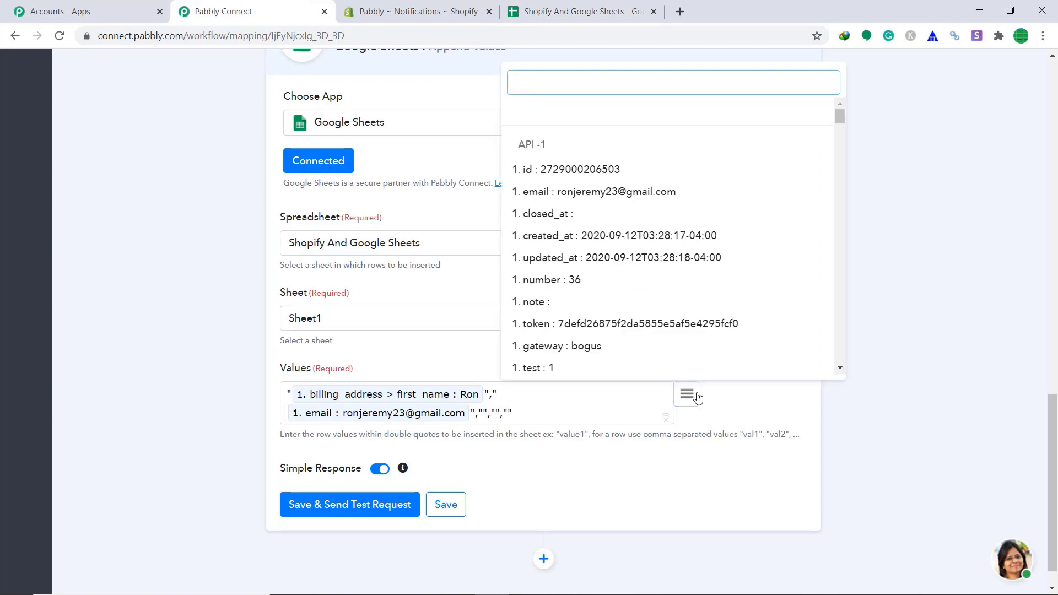
{"action": "type", "text": "num"}
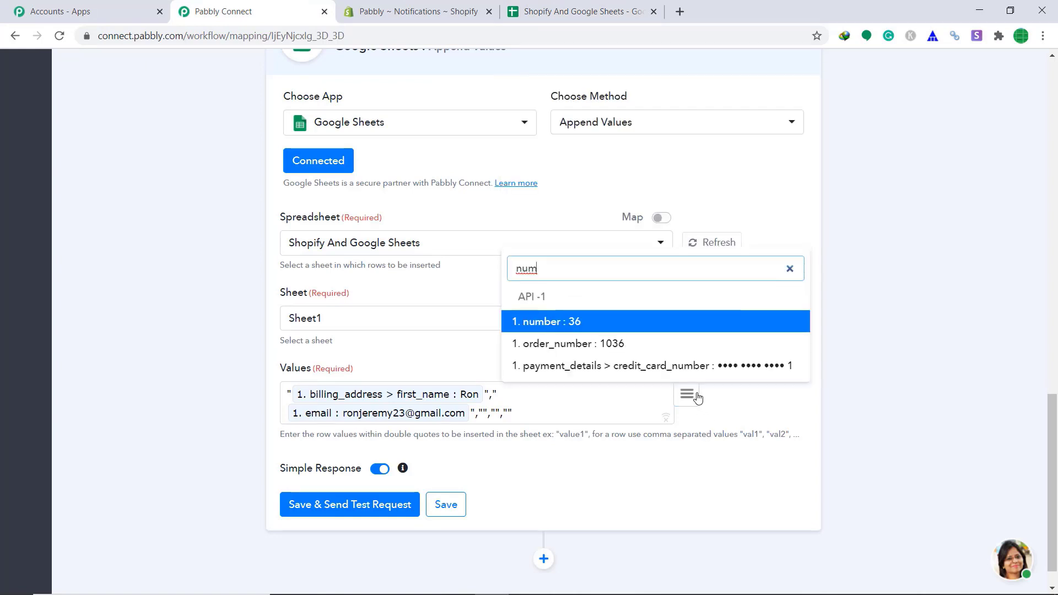
{"action": "key", "text": "BackSpace"}
{"action": "key", "text": "BackSpace"}
{"action": "key", "text": "BackSpace"}
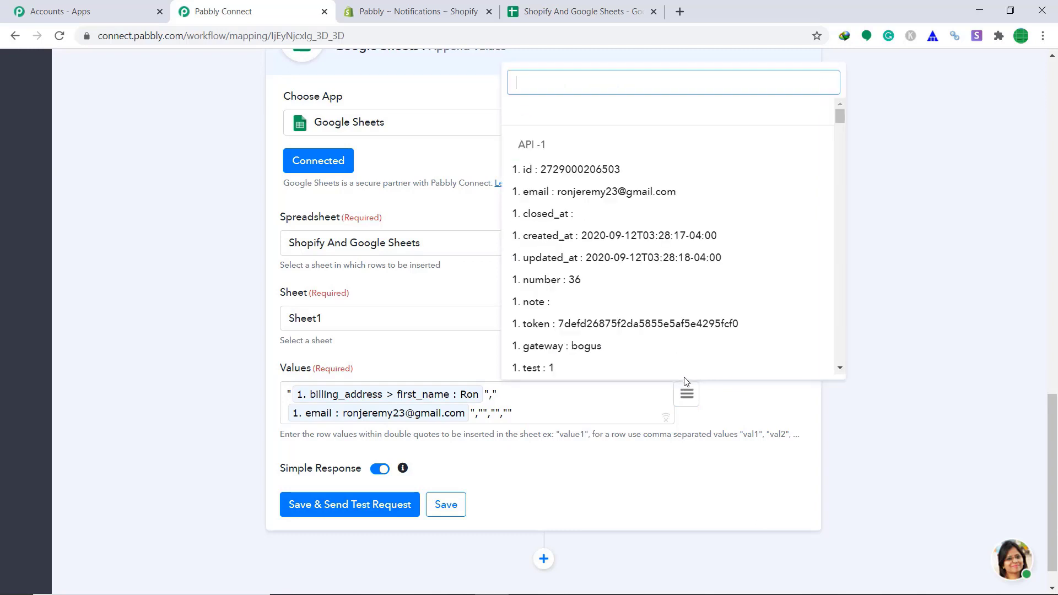
{"action": "type", "text": "pho"}
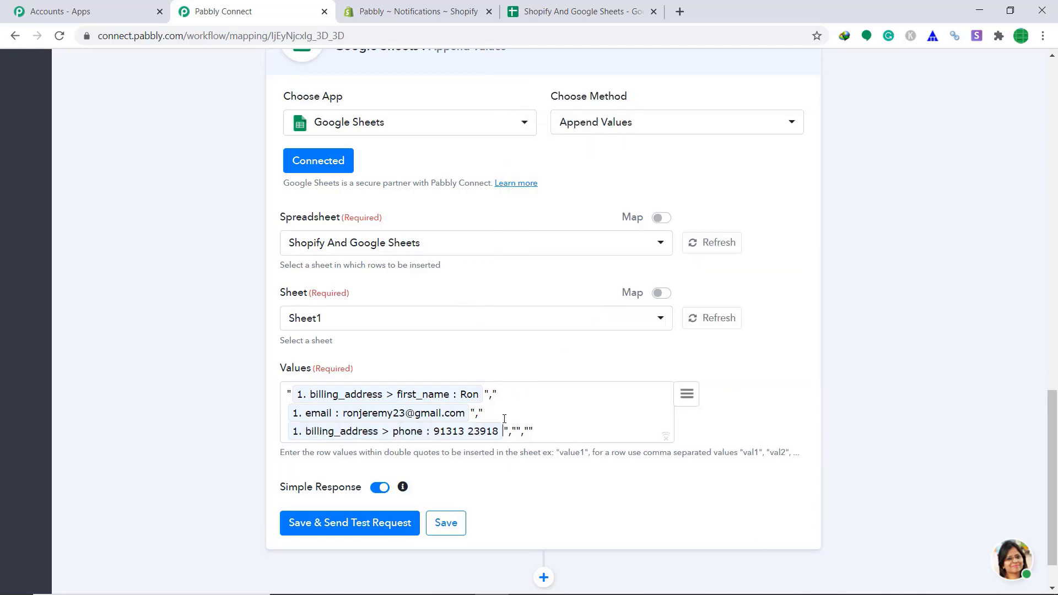
{"action": "left_click", "coordinate": [585, 300]}
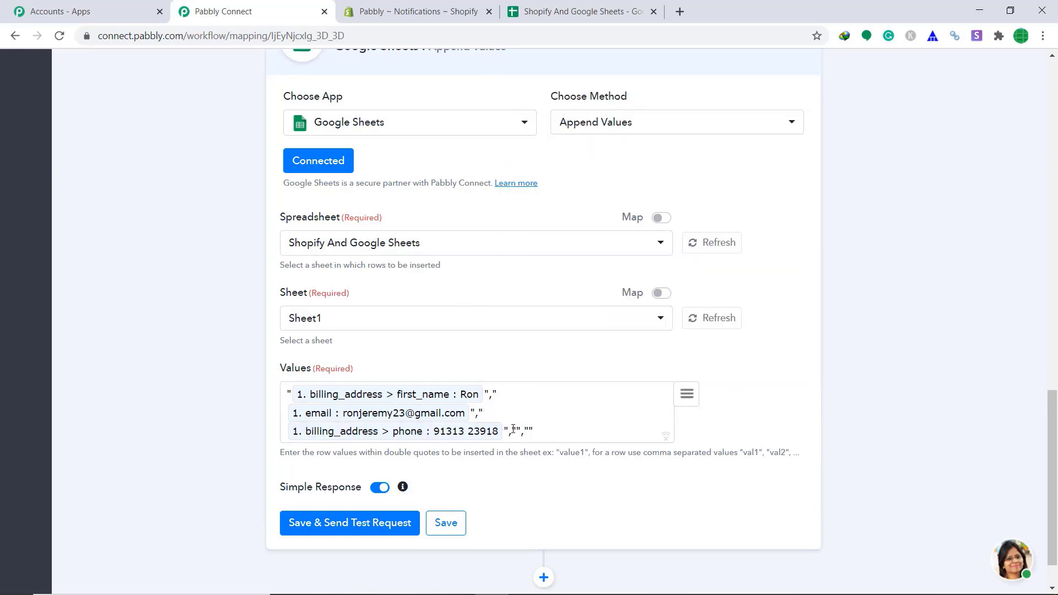
{"action": "left_click", "coordinate": [597, 3]}
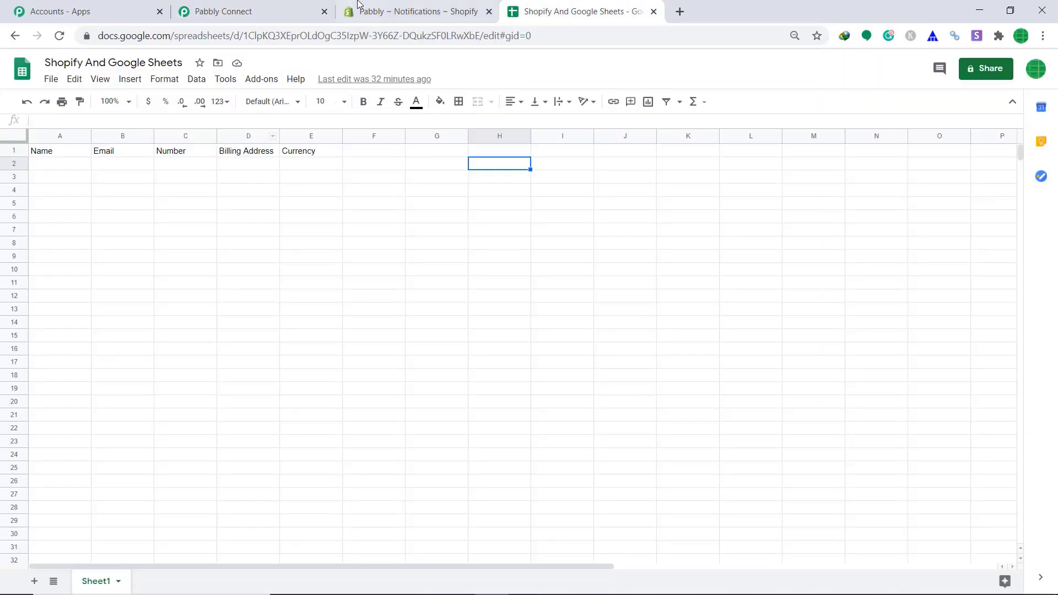
{"action": "left_click", "coordinate": [300, 8]}
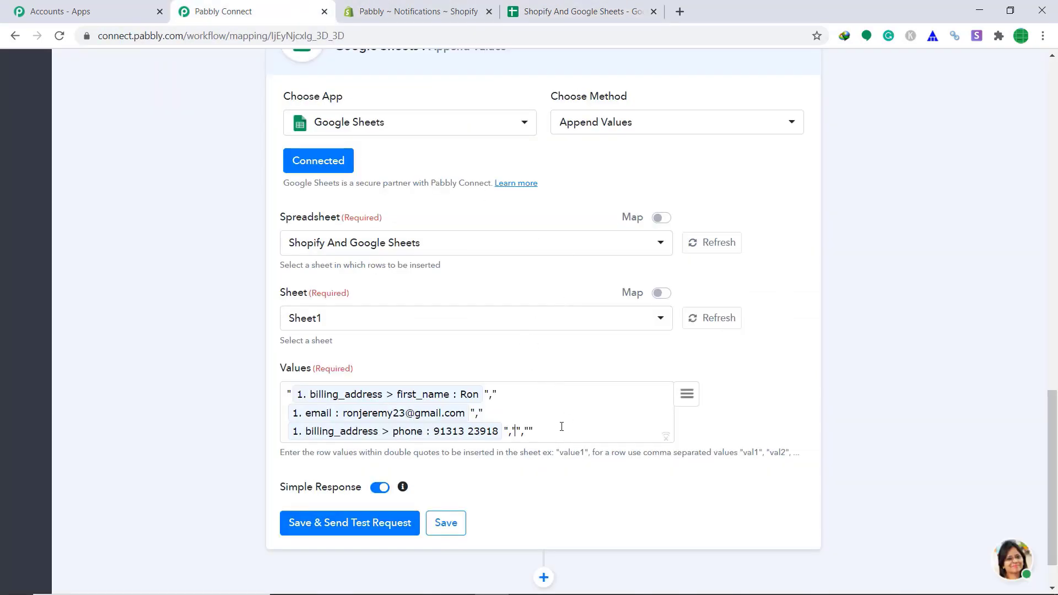
{"action": "left_click", "coordinate": [692, 400]}
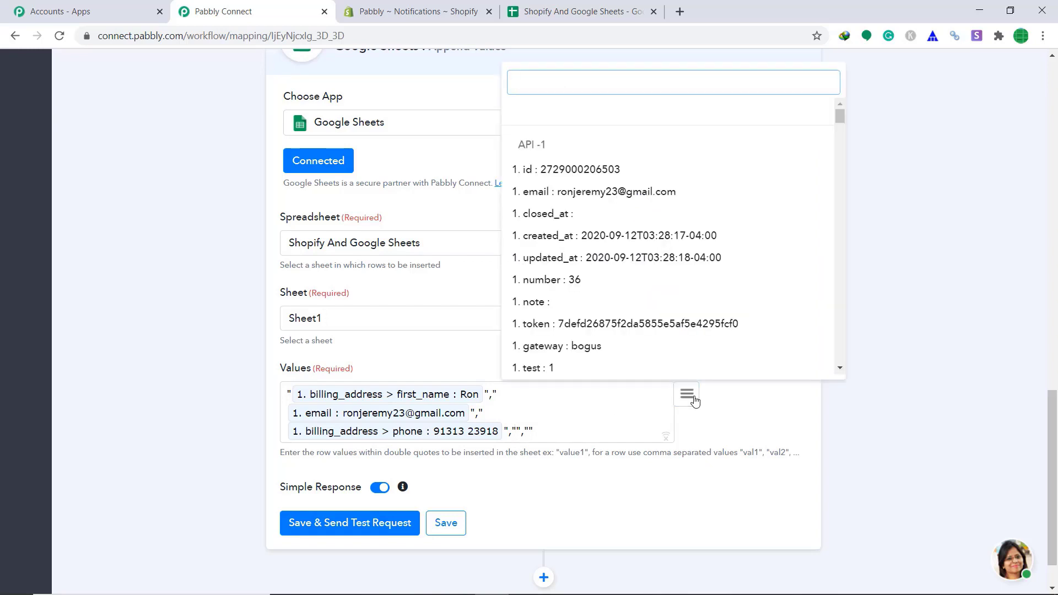
{"action": "type", "text": "add"}
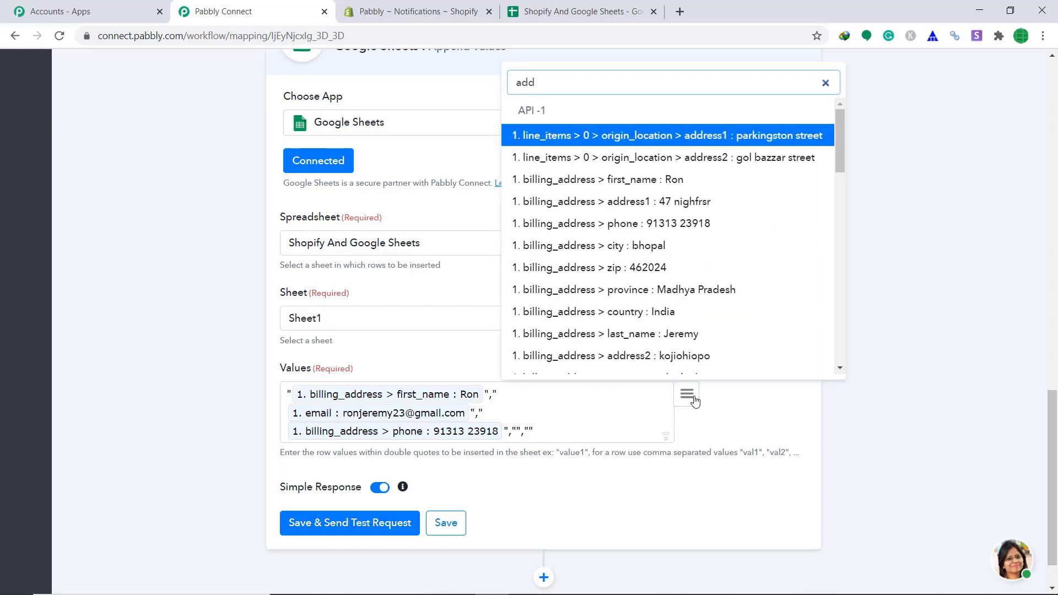
{"action": "left_click", "coordinate": [692, 246]}
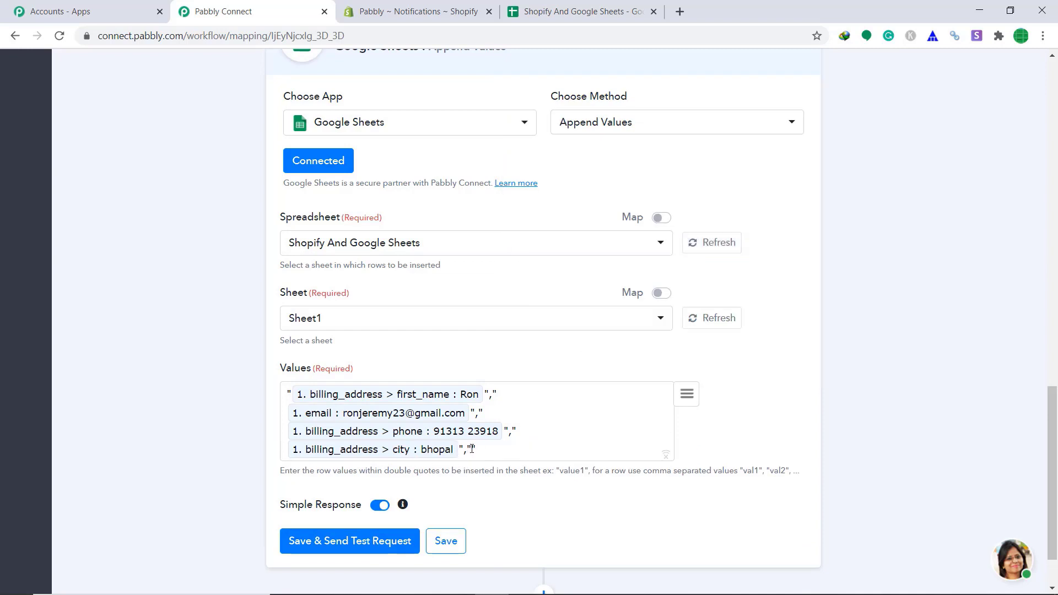
{"action": "left_click", "coordinate": [693, 400]}
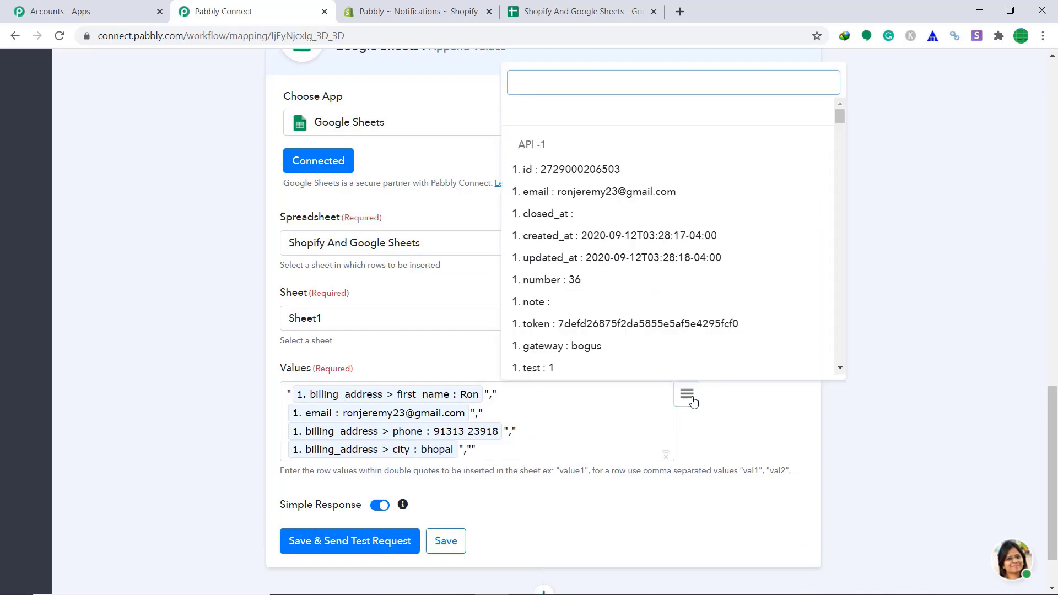
{"action": "type", "text": "cu"}
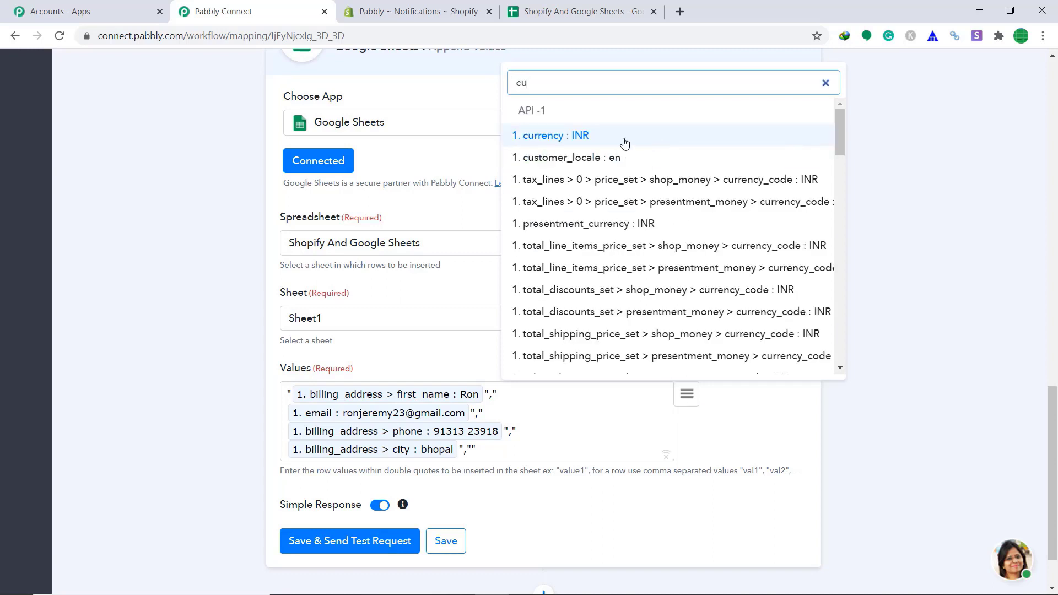
{"action": "left_click", "coordinate": [622, 139]}
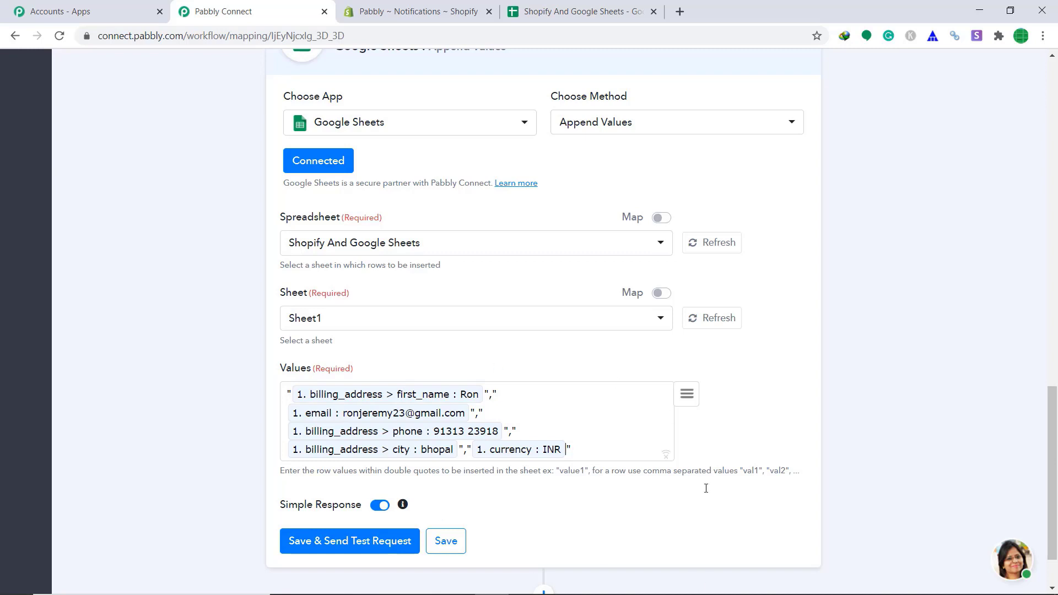
Send a test request and confirm row 2 holds the order's name, email, phone, city and INR.
{"action": "left_click", "coordinate": [332, 542]}
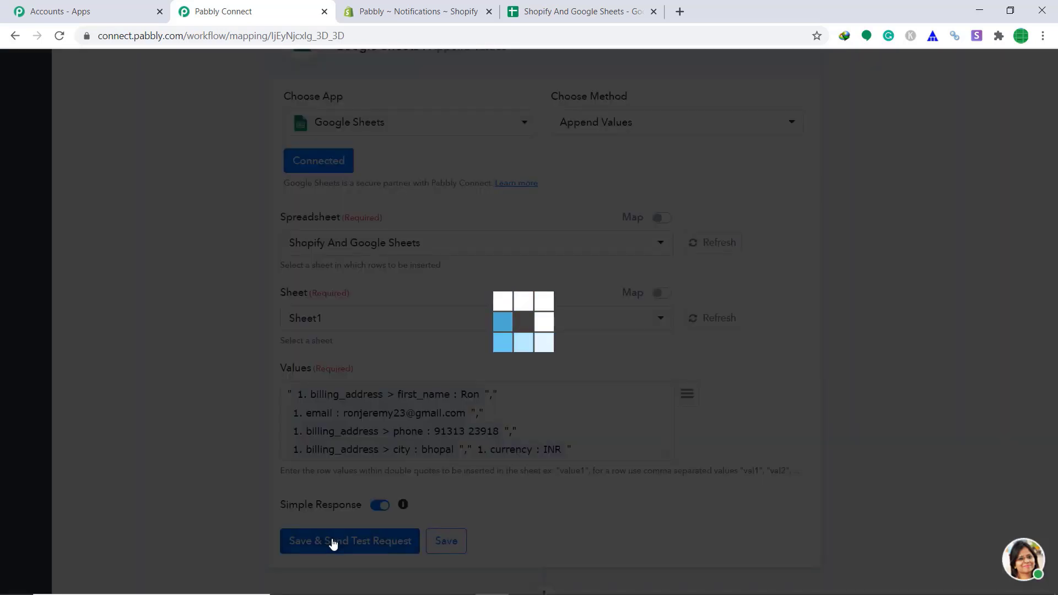
{"action": "scroll", "coordinate": [491, 307], "scroll_direction": "down", "scroll_amount": 5}
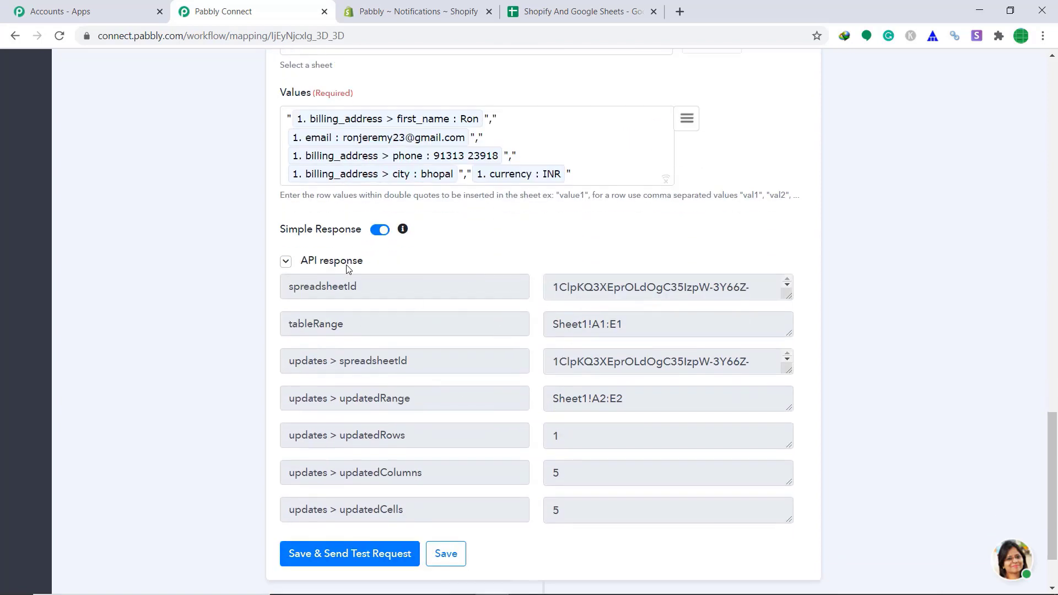
{"action": "left_click", "coordinate": [604, 10]}
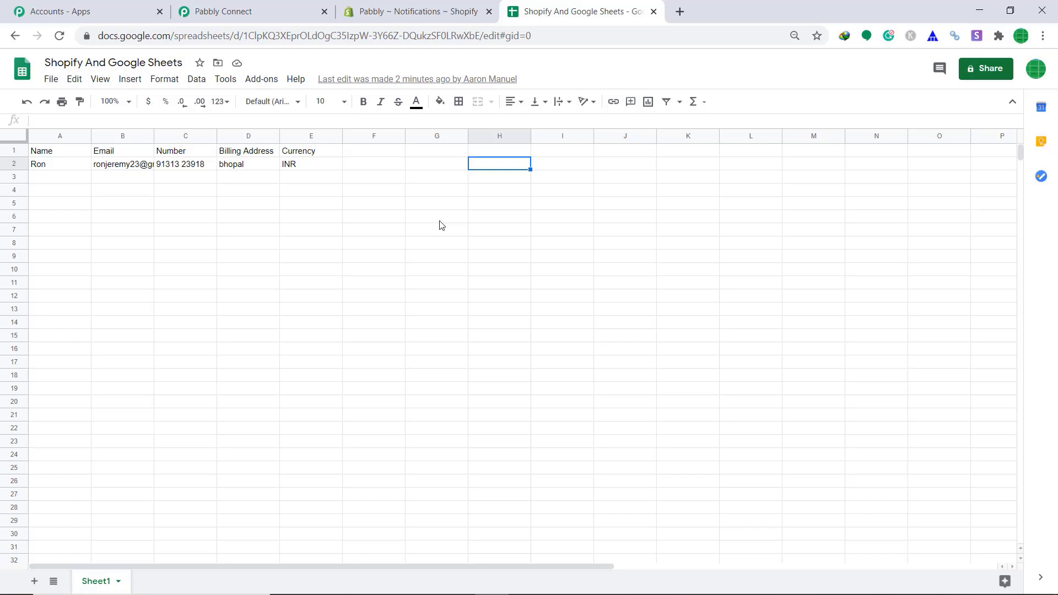
Save the Google Sheets Append Values step and its field mapping, dismissing the confirmations.
{"action": "left_click", "coordinate": [244, 5]}
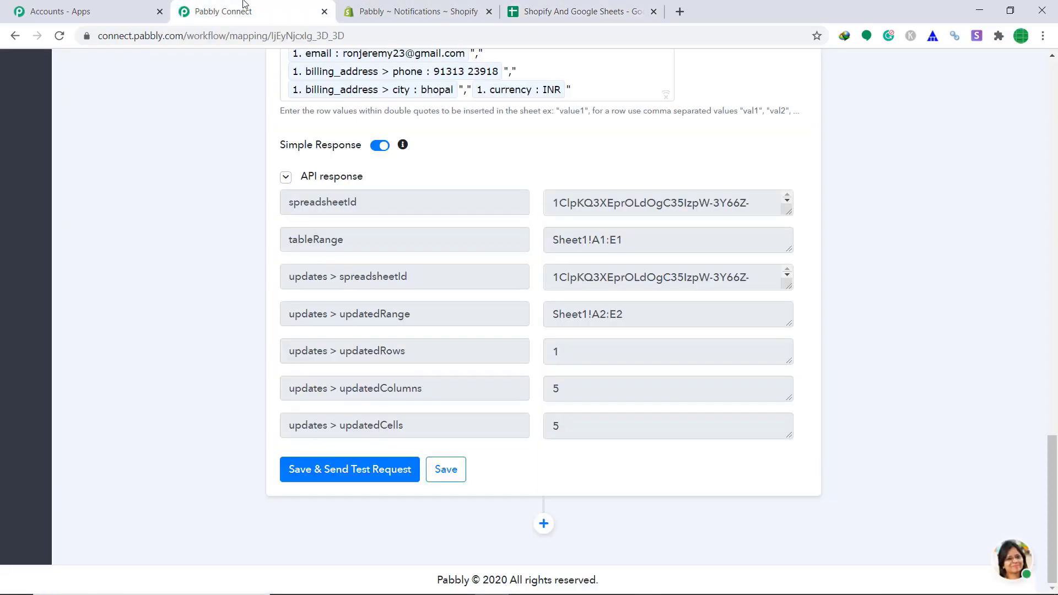
{"action": "left_click", "coordinate": [444, 475]}
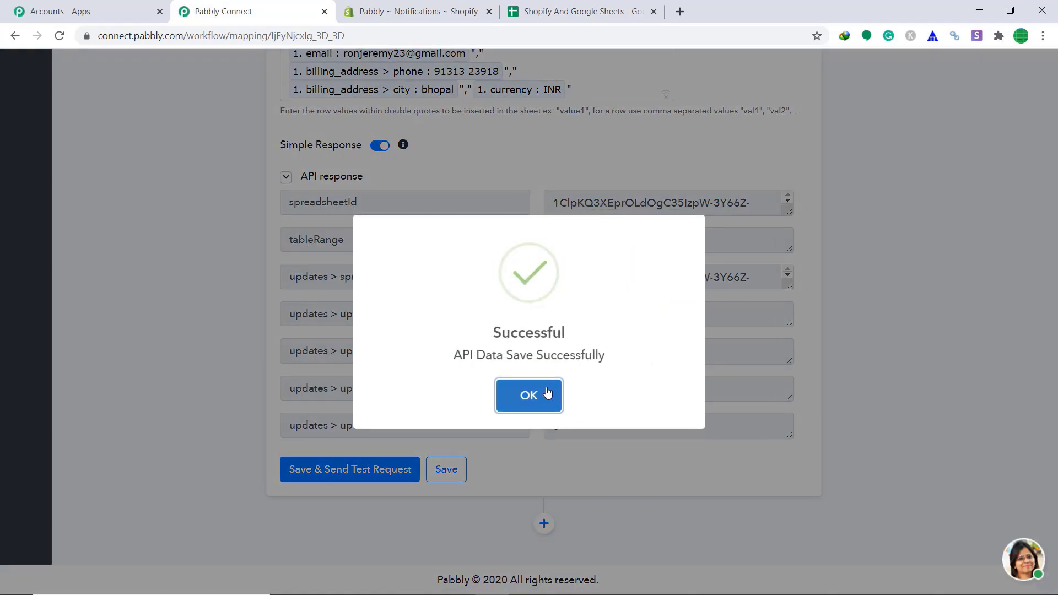
{"action": "left_click", "coordinate": [547, 392]}
{"action": "scroll", "coordinate": [656, 359], "scroll_direction": "up", "scroll_amount": 7}
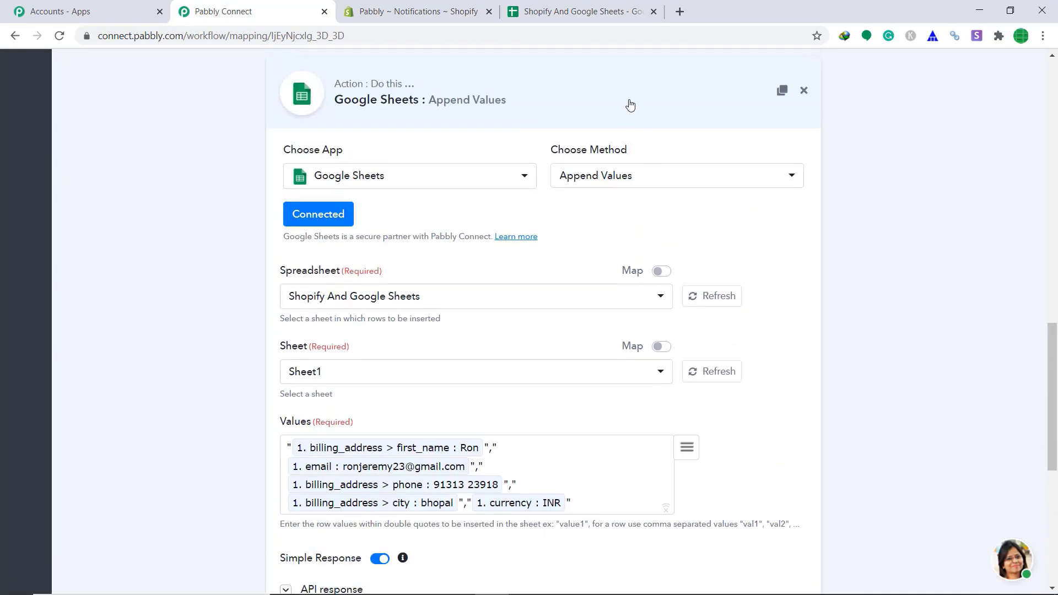
{"action": "left_click", "coordinate": [630, 104]}
{"action": "left_click", "coordinate": [287, 328]}
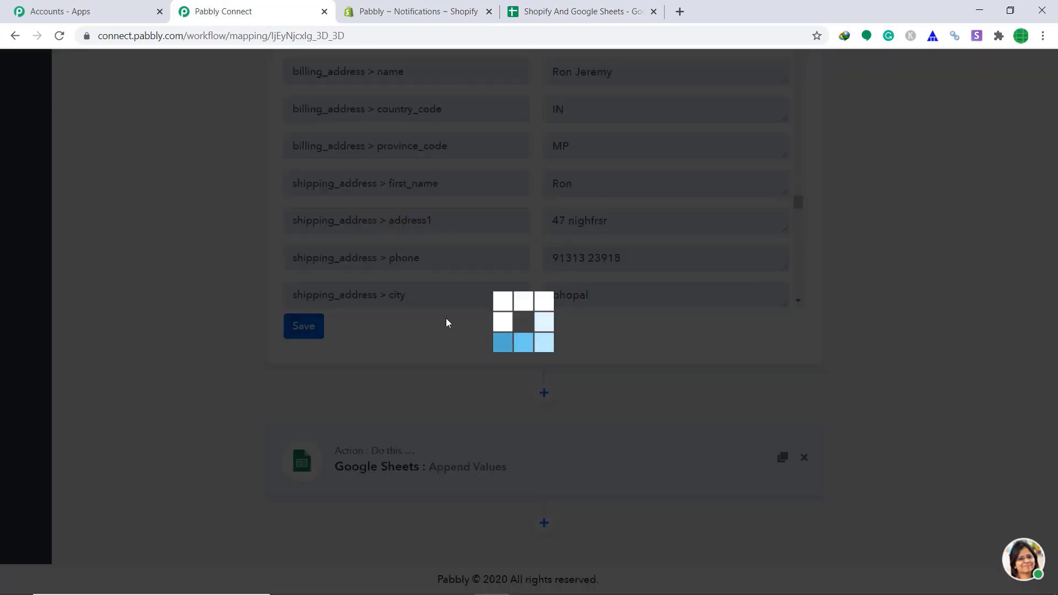
{"action": "left_click", "coordinate": [555, 386]}
Collapse the Shopify New Order trigger and bring up the store's home page.
{"action": "scroll", "coordinate": [716, 248], "scroll_direction": "up", "scroll_amount": 3}
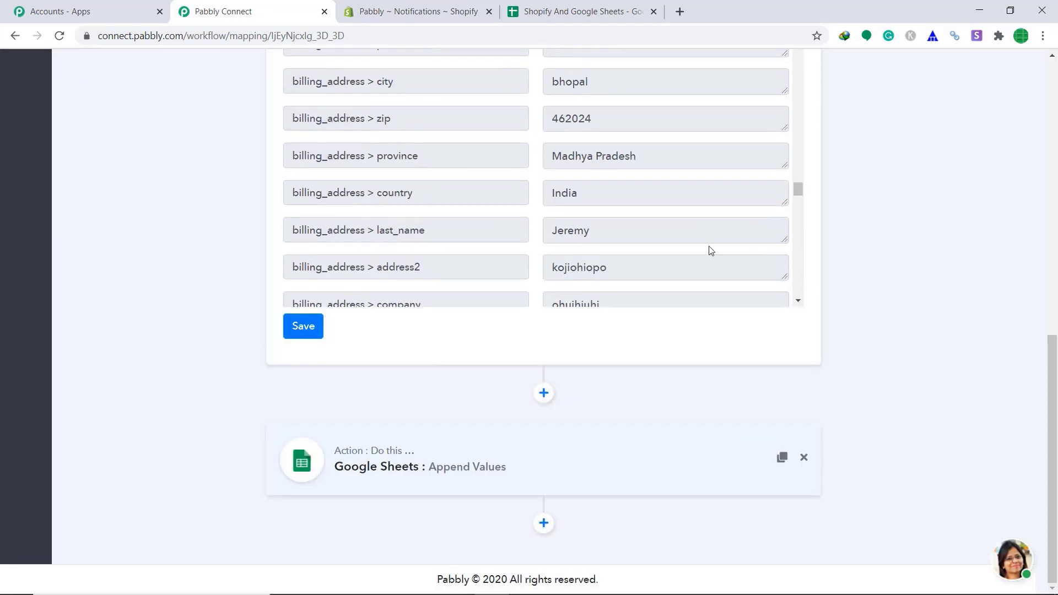
{"action": "scroll", "coordinate": [711, 250], "scroll_direction": "up", "scroll_amount": 3}
{"action": "scroll", "coordinate": [725, 182], "scroll_direction": "up", "scroll_amount": 10}
{"action": "left_click", "coordinate": [576, 108]}
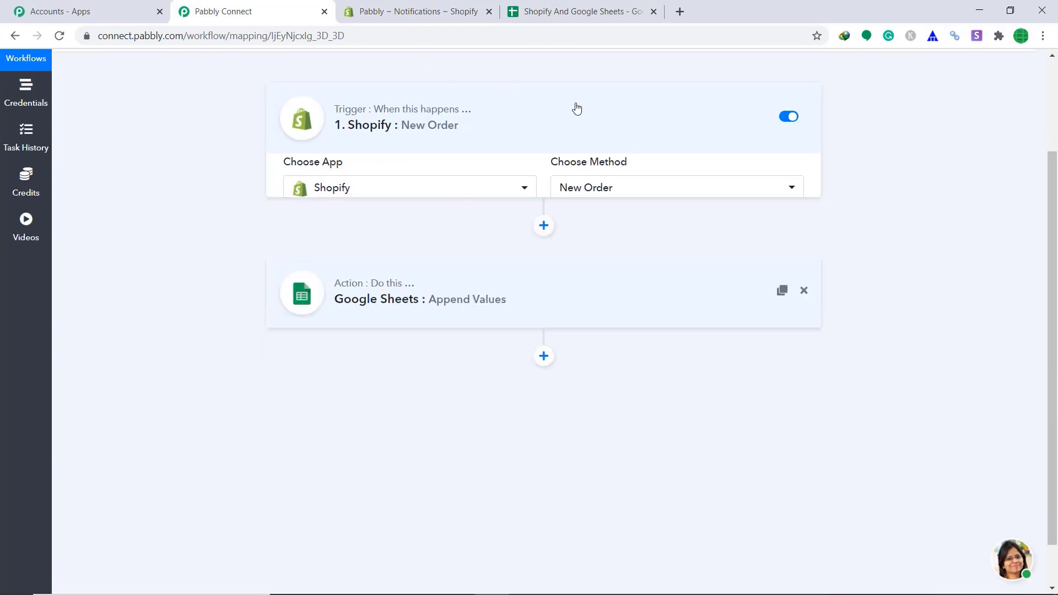
{"action": "left_click", "coordinate": [432, 7]}
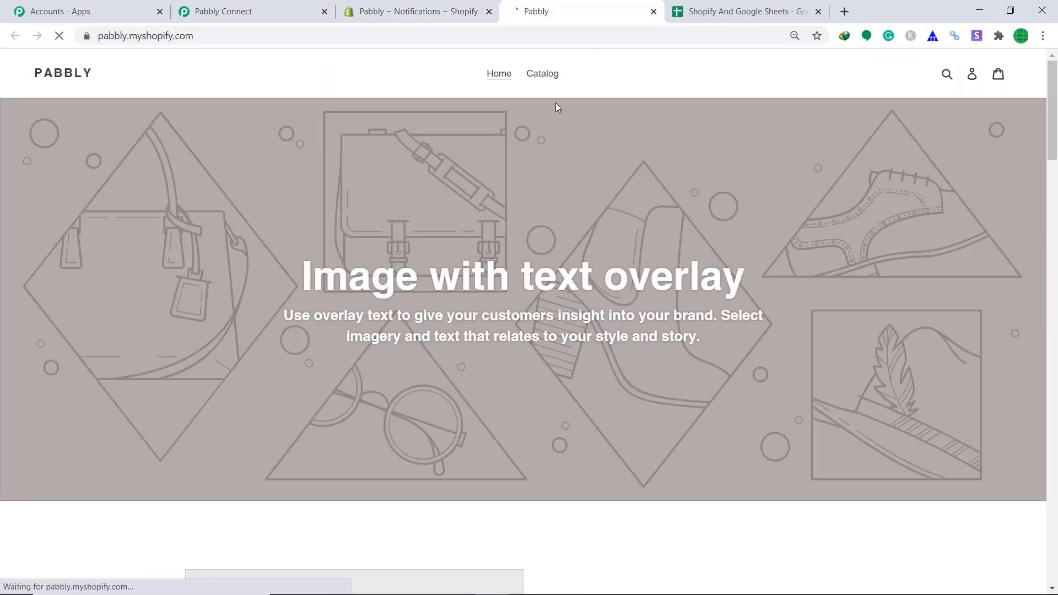
Open the Big B T Shirt from the Catalog and choose Buy It Now.
{"action": "left_click", "coordinate": [547, 76]}
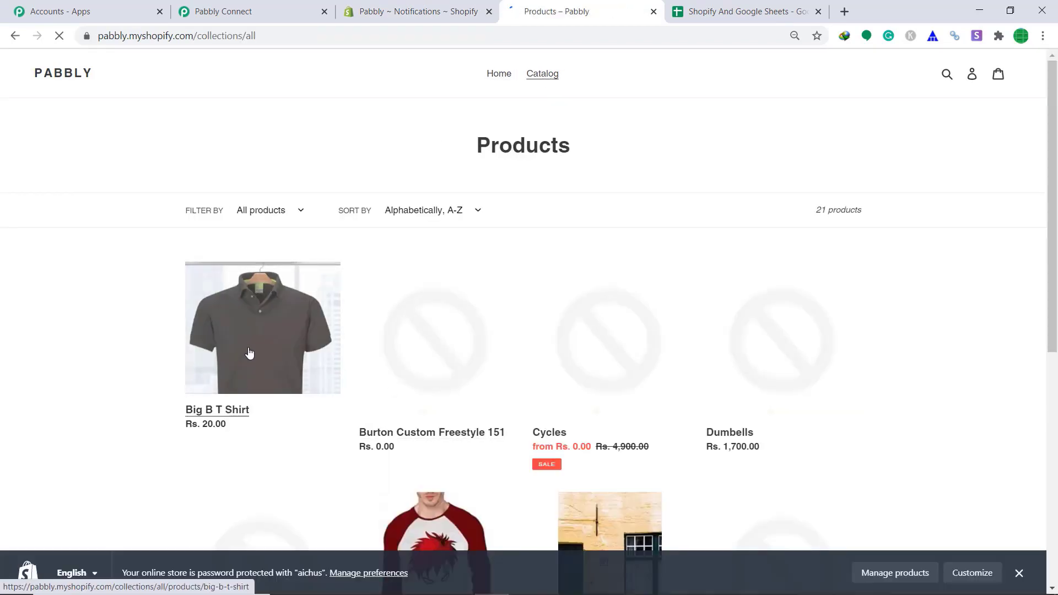
{"action": "left_click", "coordinate": [249, 353]}
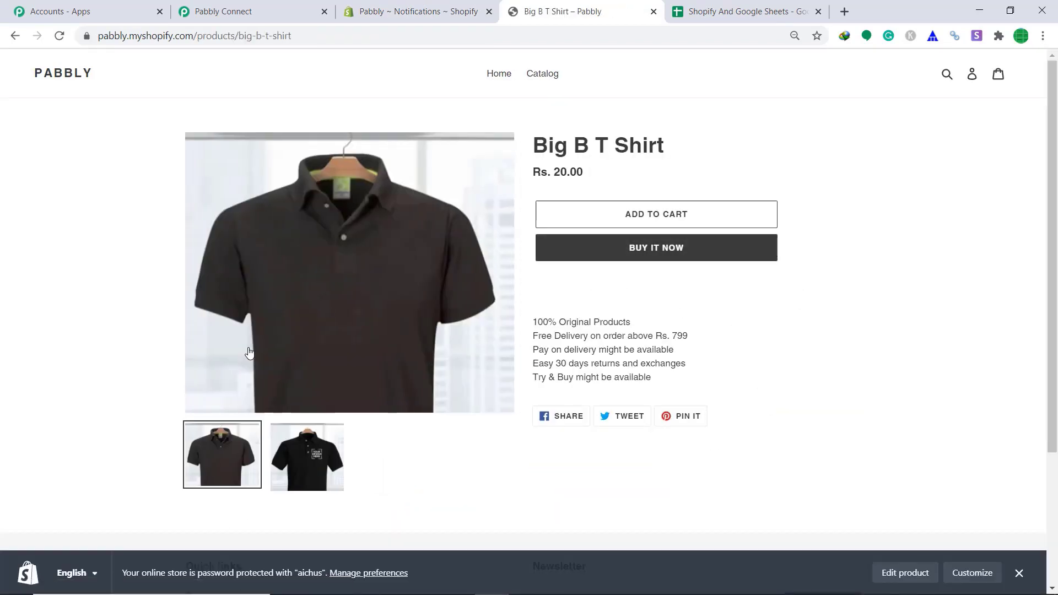
{"action": "left_click", "coordinate": [641, 248]}
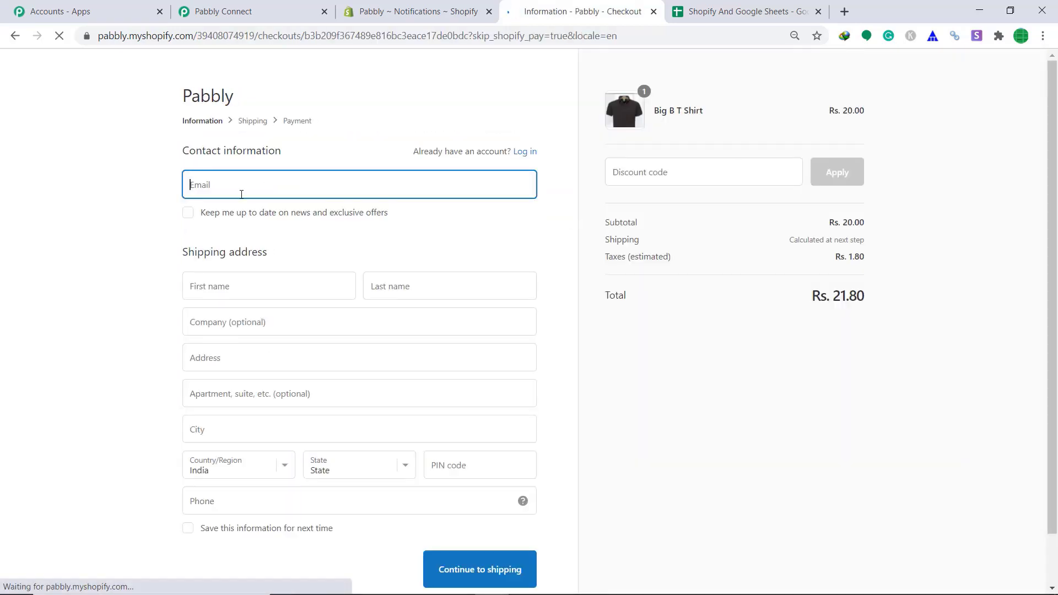
Enter the customer's email, first and last name, and company 'Random'.
{"action": "left_click", "coordinate": [241, 194]}
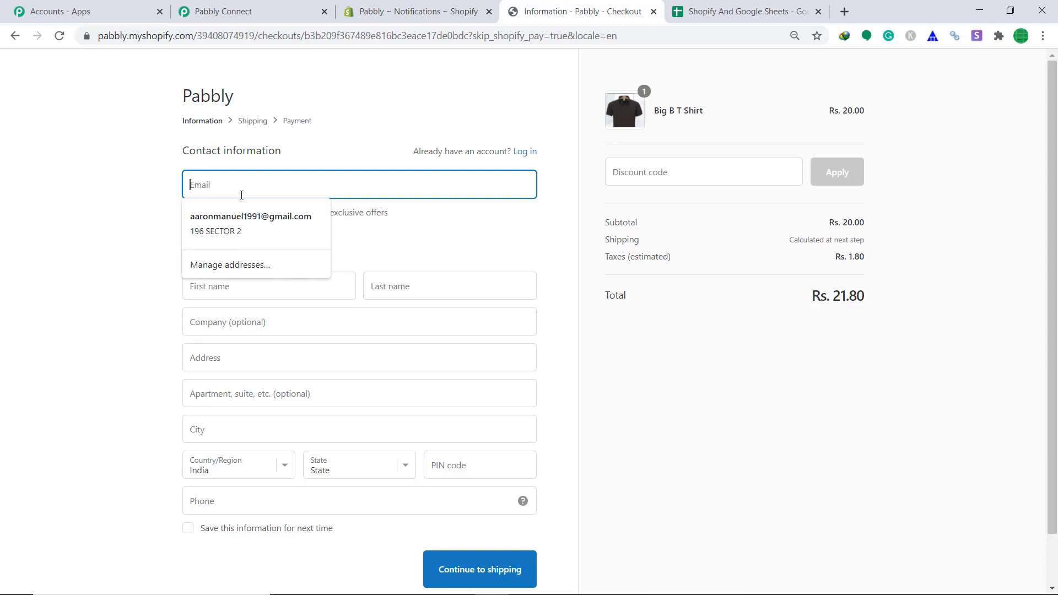
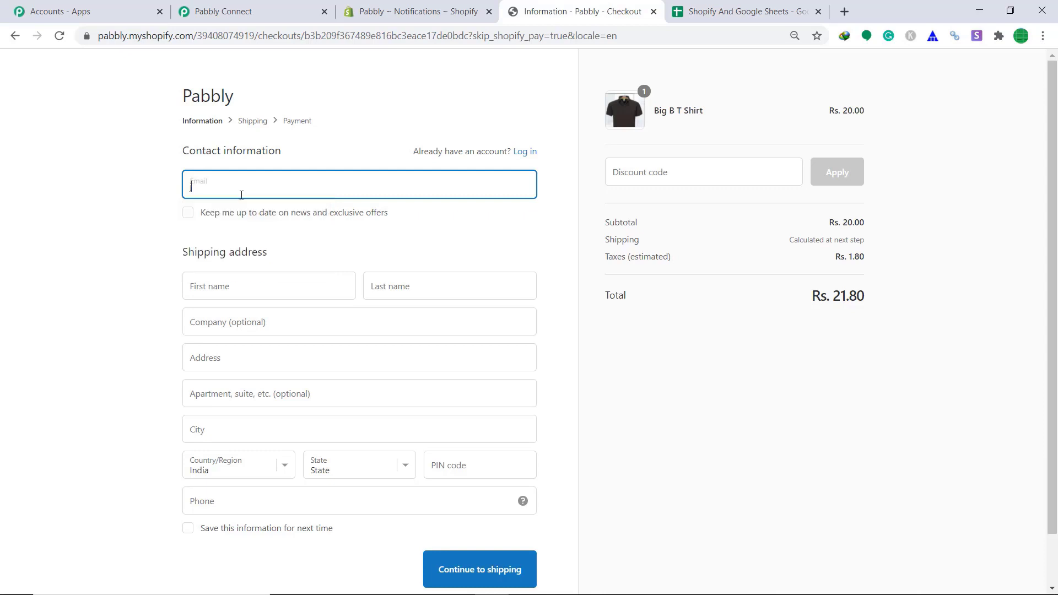
{"action": "left_click", "coordinate": [240, 280]}
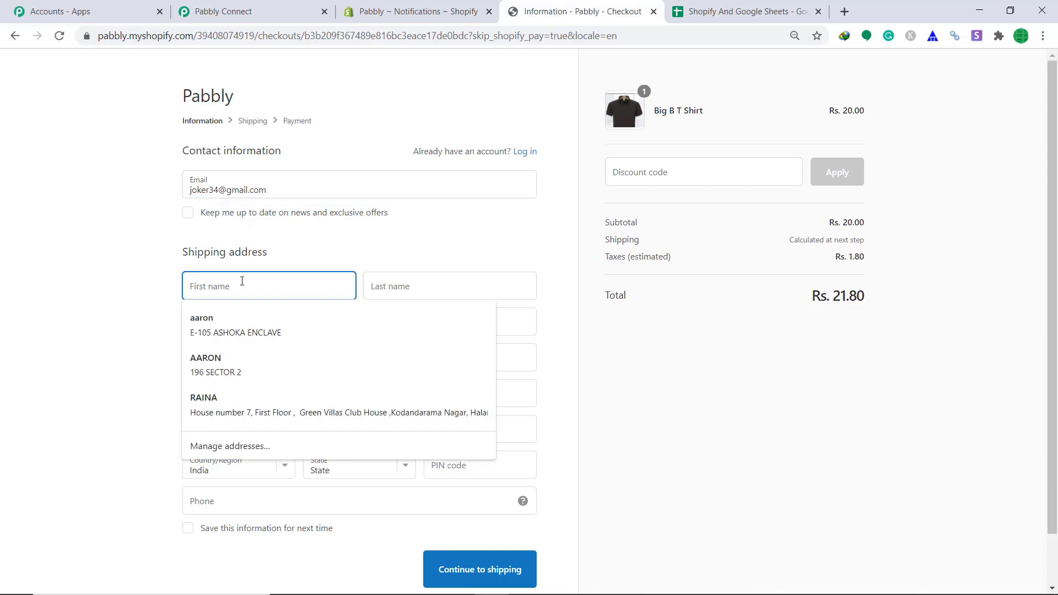
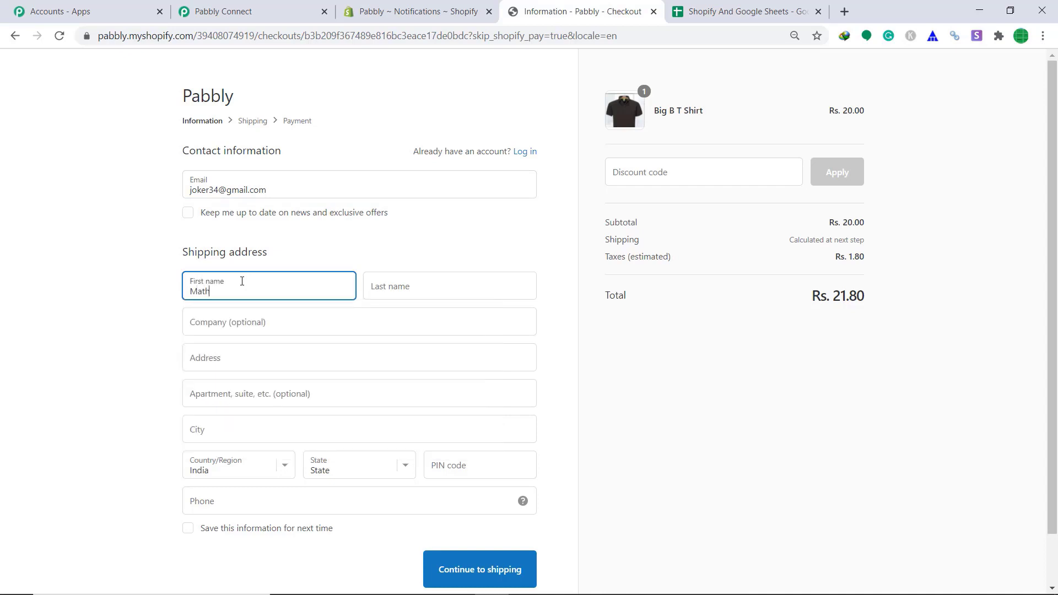
{"action": "left_click", "coordinate": [450, 288]}
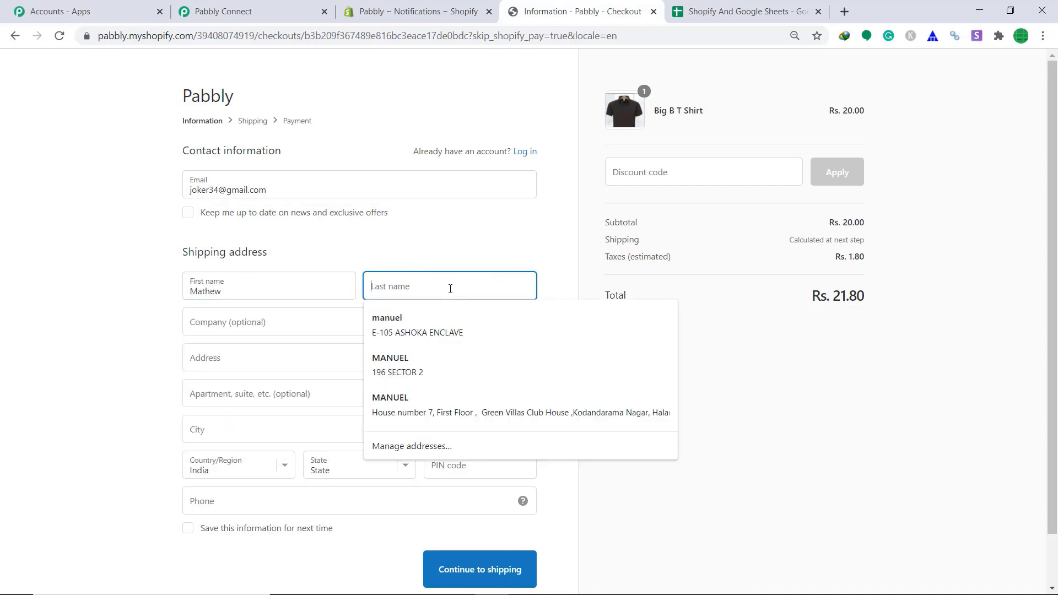
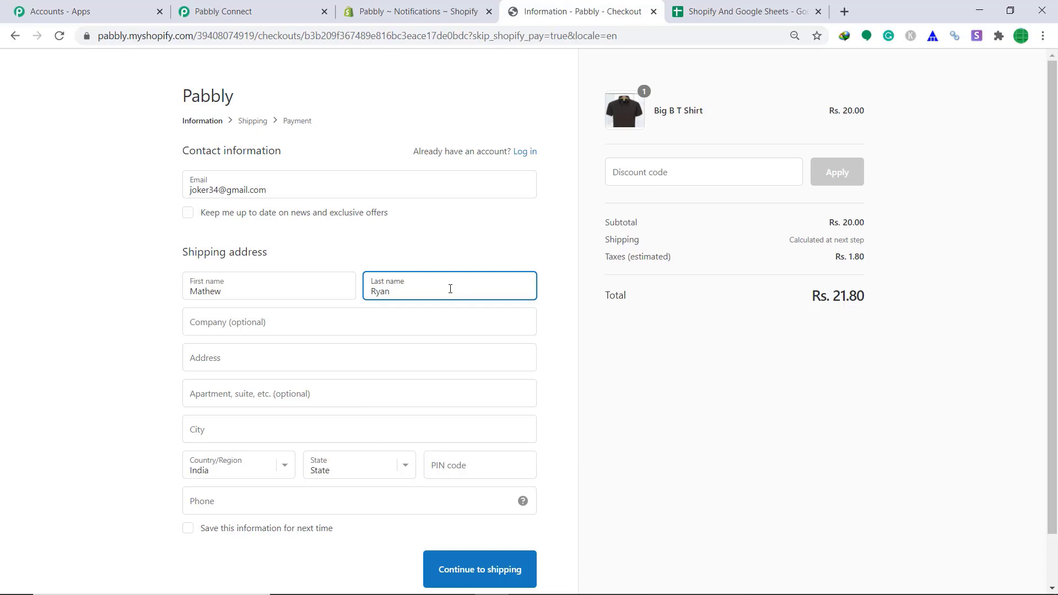
{"action": "left_click", "coordinate": [348, 328]}
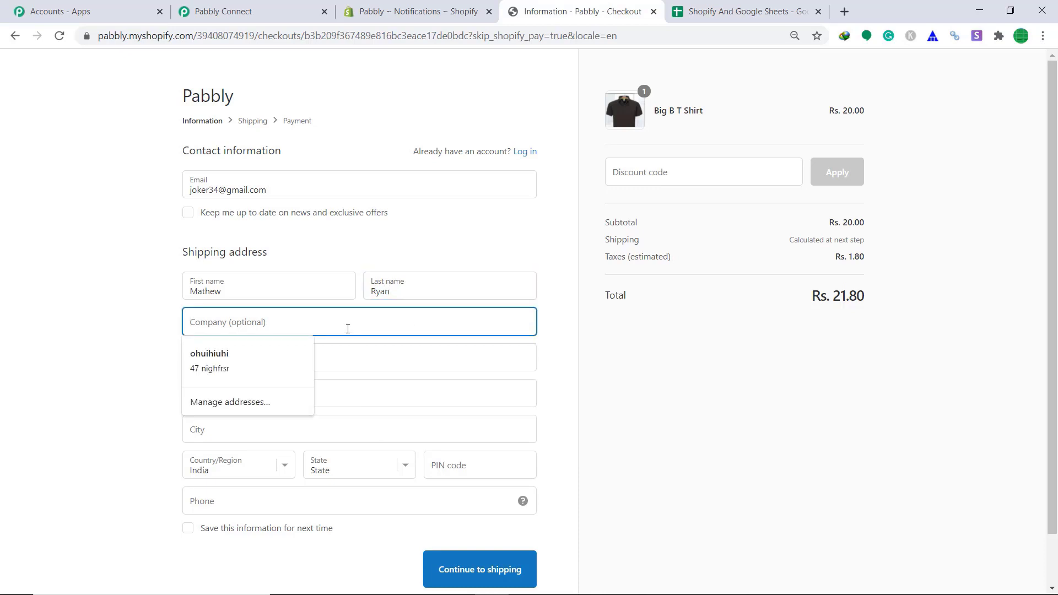
{"action": "type", "text": "Random"}
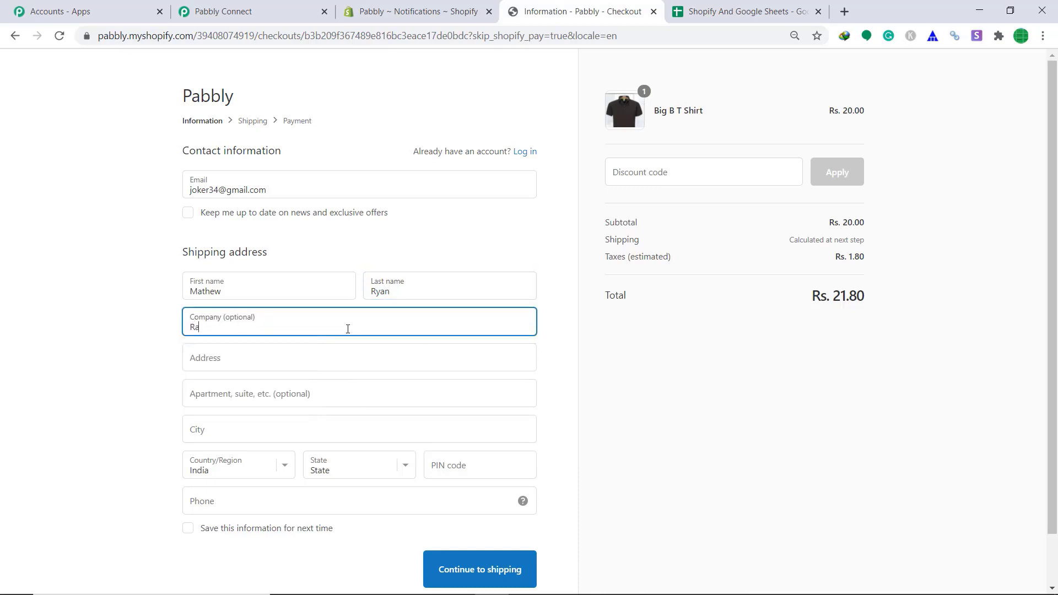
Fill in the shipping address from a suggestion and the phone number, then continue to payment.
{"action": "left_click", "coordinate": [234, 356]}
{"action": "type", "text": "Random"}
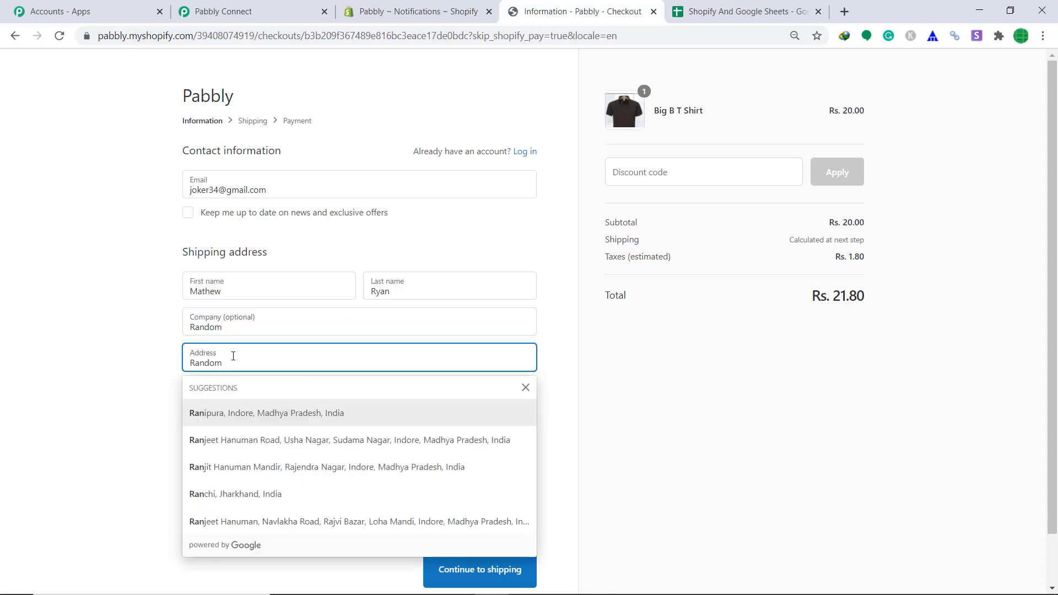
{"action": "key", "text": "Escape"}
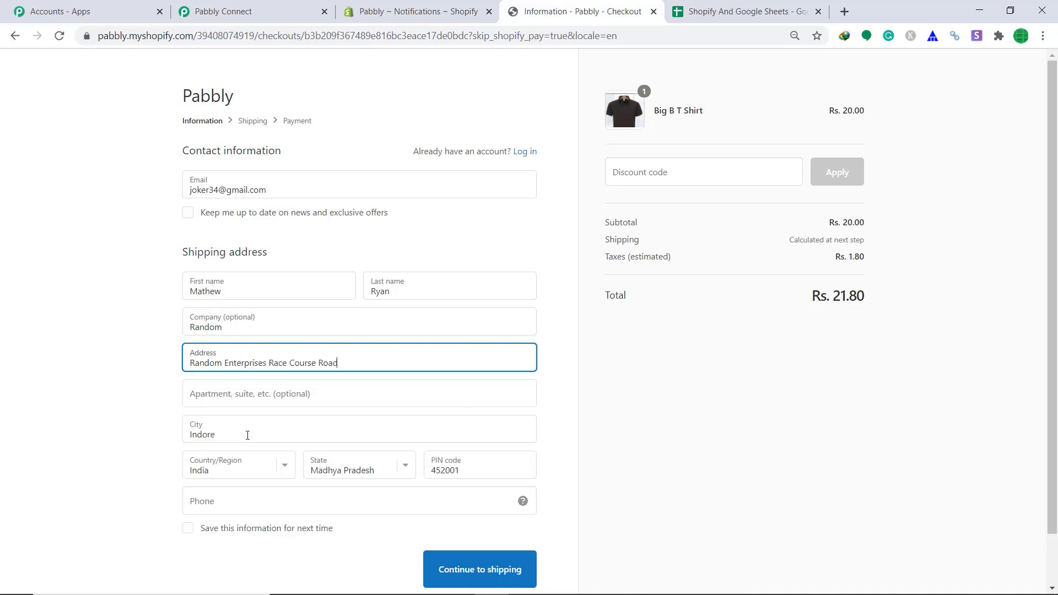
{"action": "left_click", "coordinate": [212, 503]}
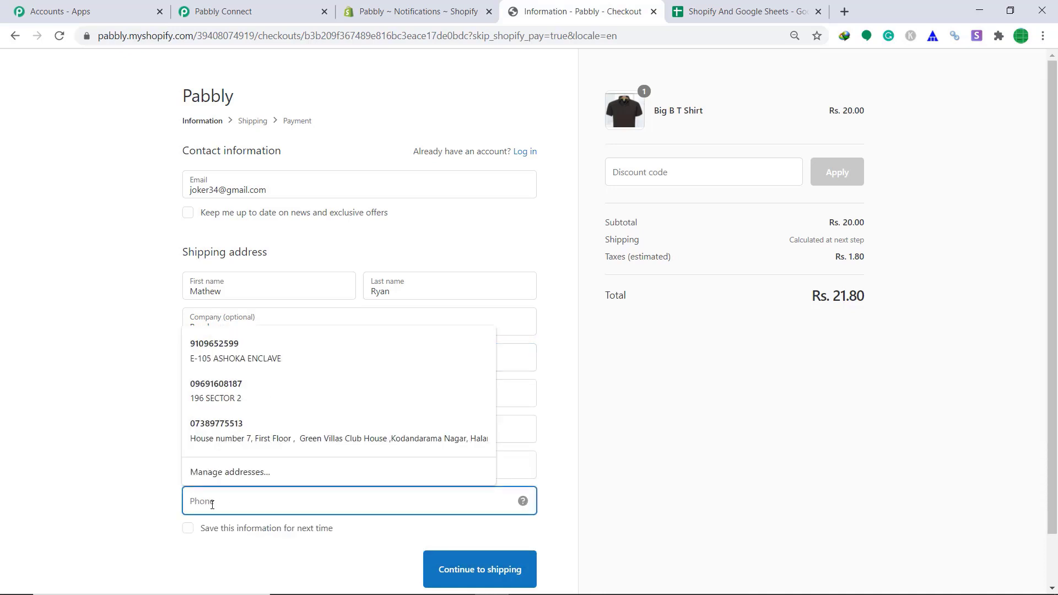
{"action": "type", "text": "9234"}
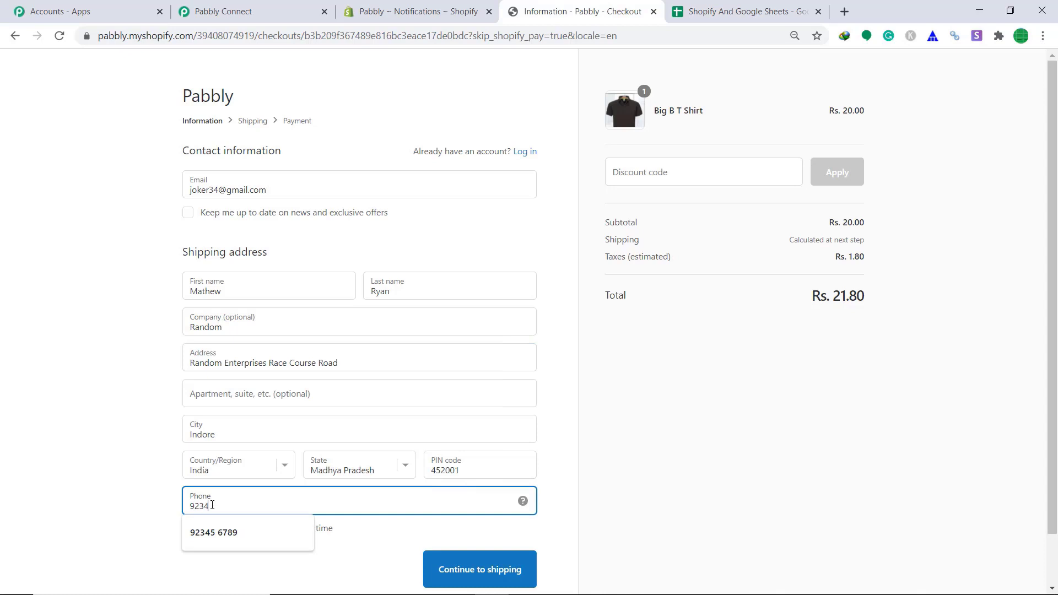
{"action": "type", "text": "56"}
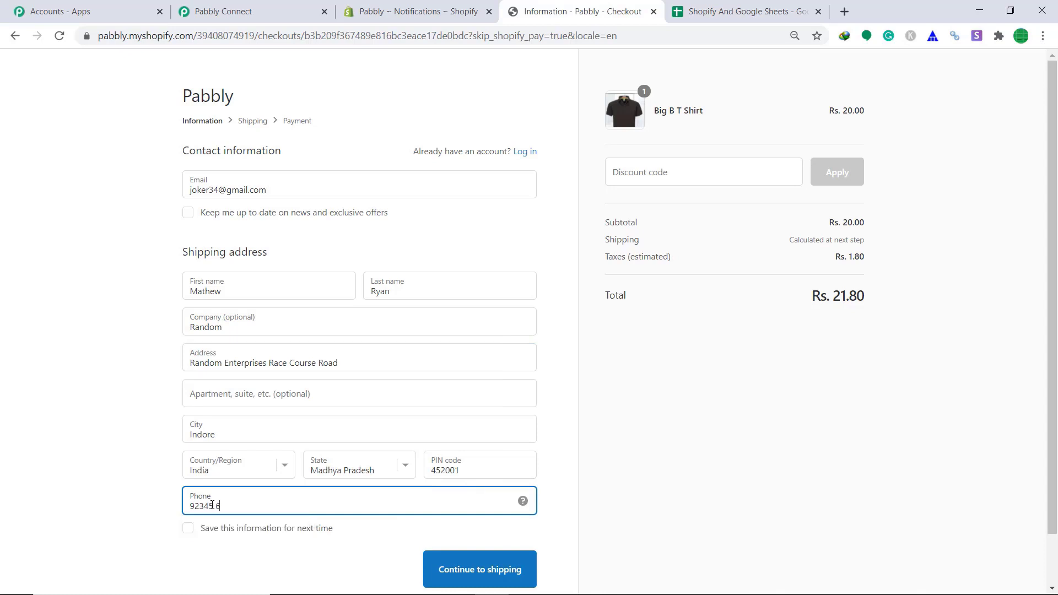
{"action": "type", "text": "7890"}
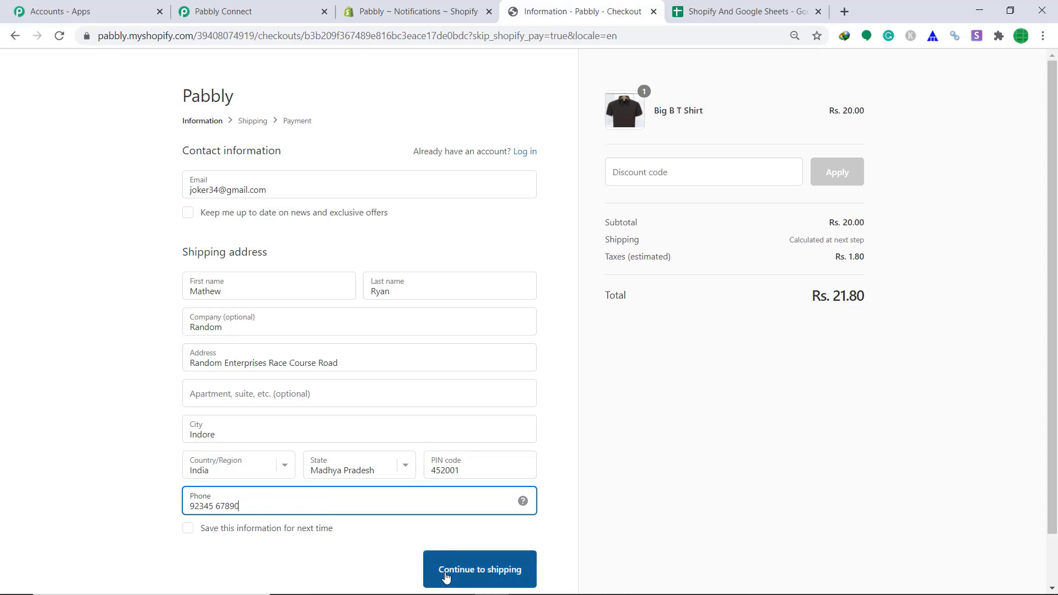
{"action": "left_click", "coordinate": [448, 574]}
{"action": "left_click", "coordinate": [466, 337]}
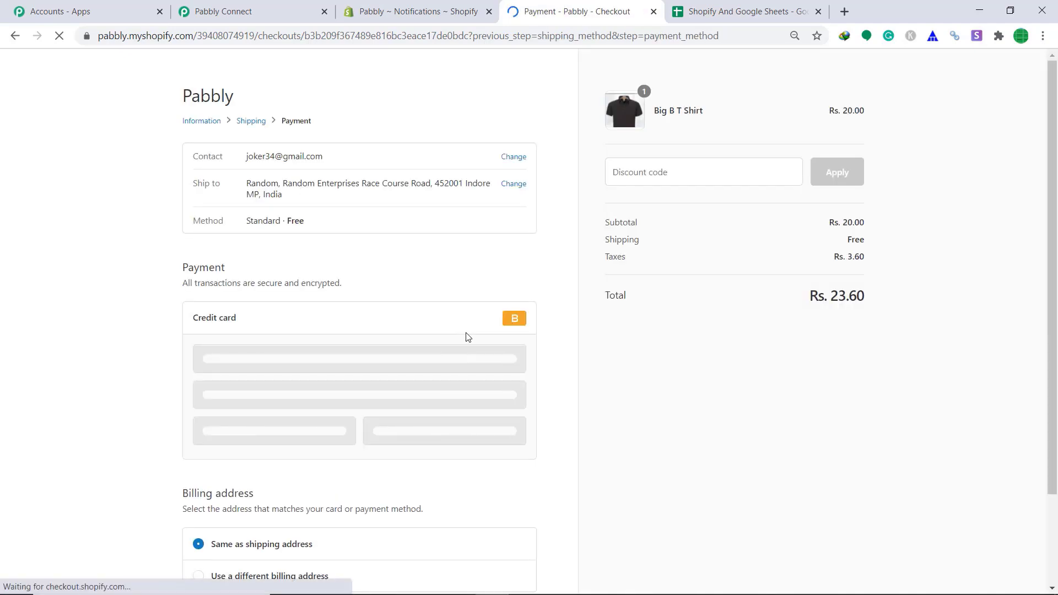
Enter the test card number, name 'Bogus Gateway', expiry and security code, and pay Rs. 23.60.
{"action": "left_click", "coordinate": [277, 365]}
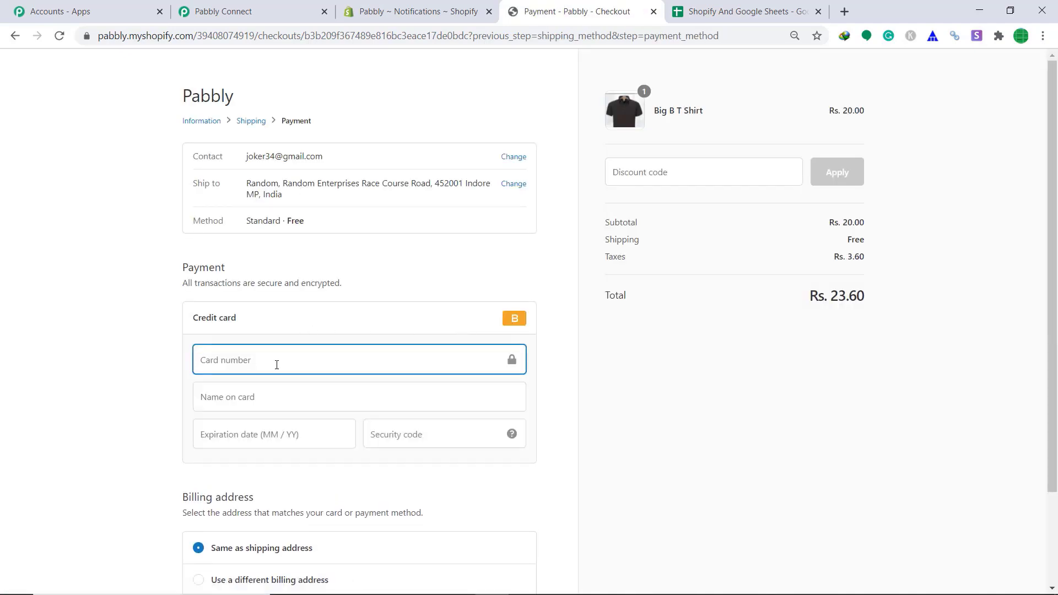
{"action": "type", "text": "1"}
{"action": "left_click", "coordinate": [272, 405]}
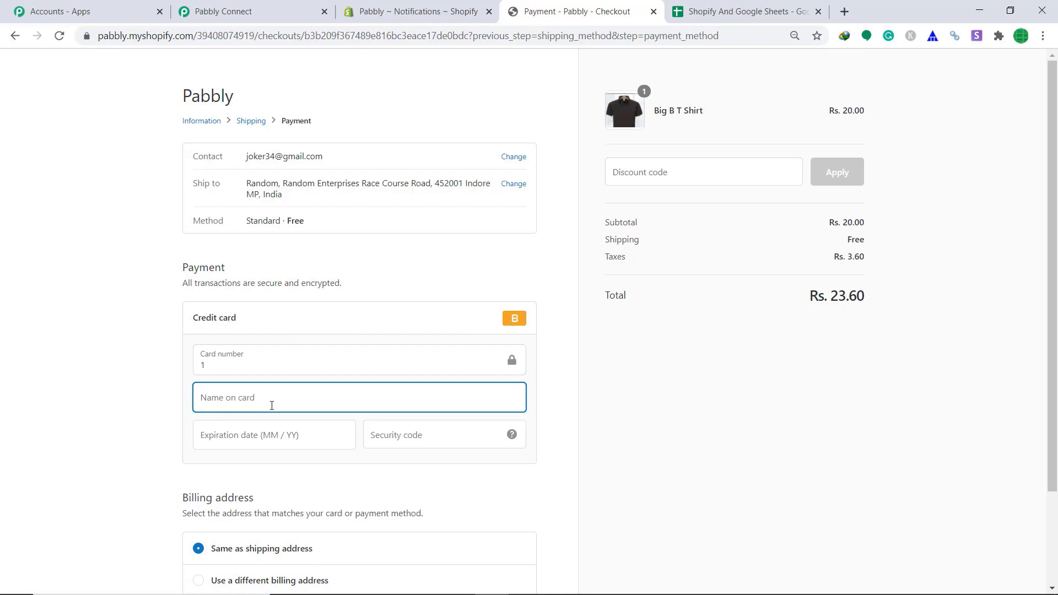
{"action": "type", "text": "Bo"}
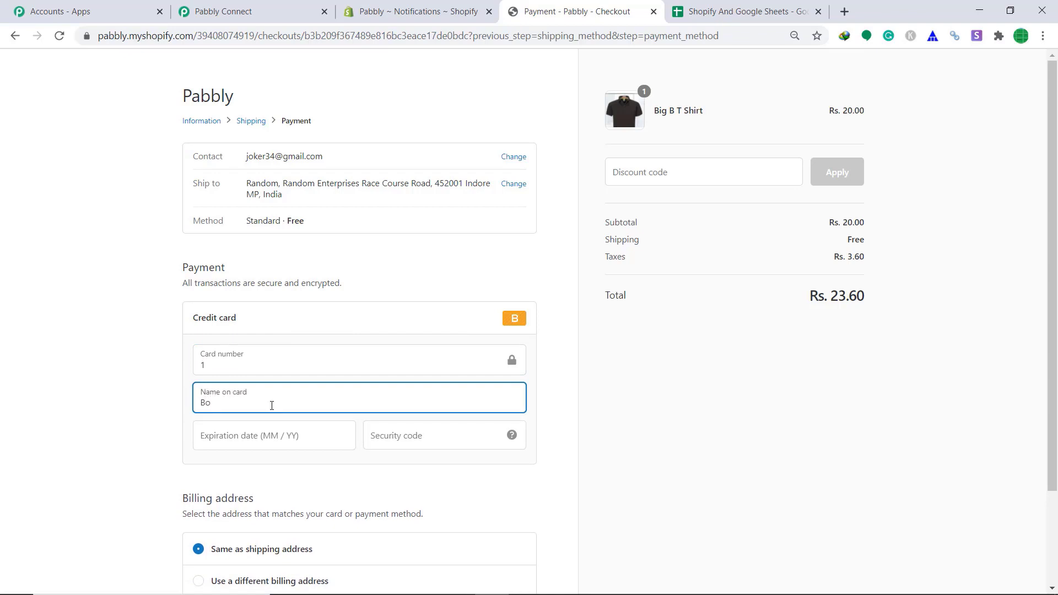
{"action": "type", "text": "gus Gateway"}
{"action": "left_click", "coordinate": [269, 433]}
{"action": "type", "text": "10 / "}
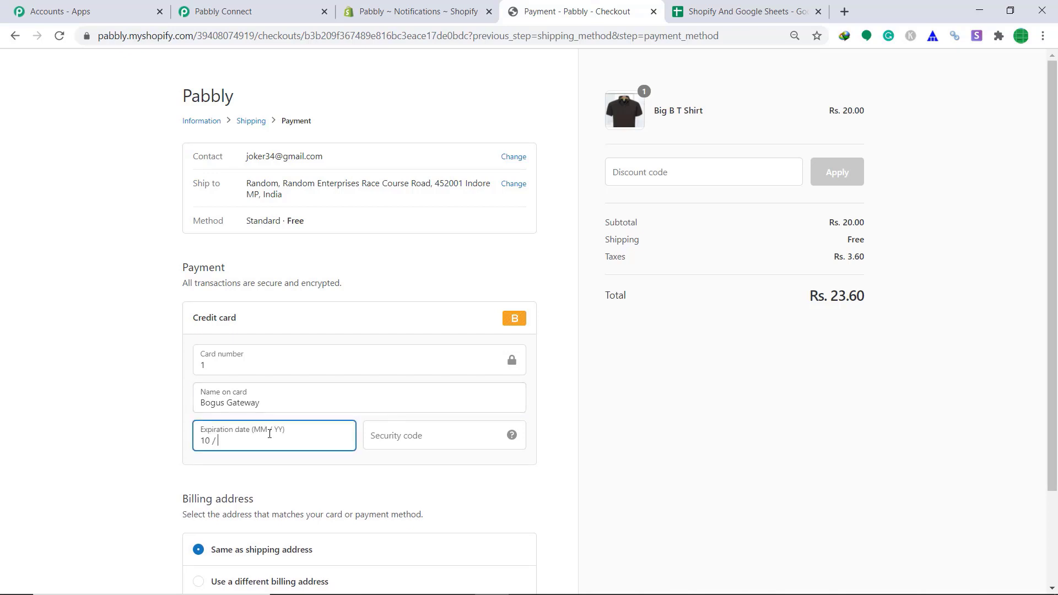
{"action": "type", "text": "34"}
{"action": "left_click", "coordinate": [392, 437]}
{"action": "type", "text": "999"}
{"action": "scroll", "coordinate": [393, 438], "scroll_direction": "down", "scroll_amount": 2}
{"action": "left_click", "coordinate": [501, 517]}
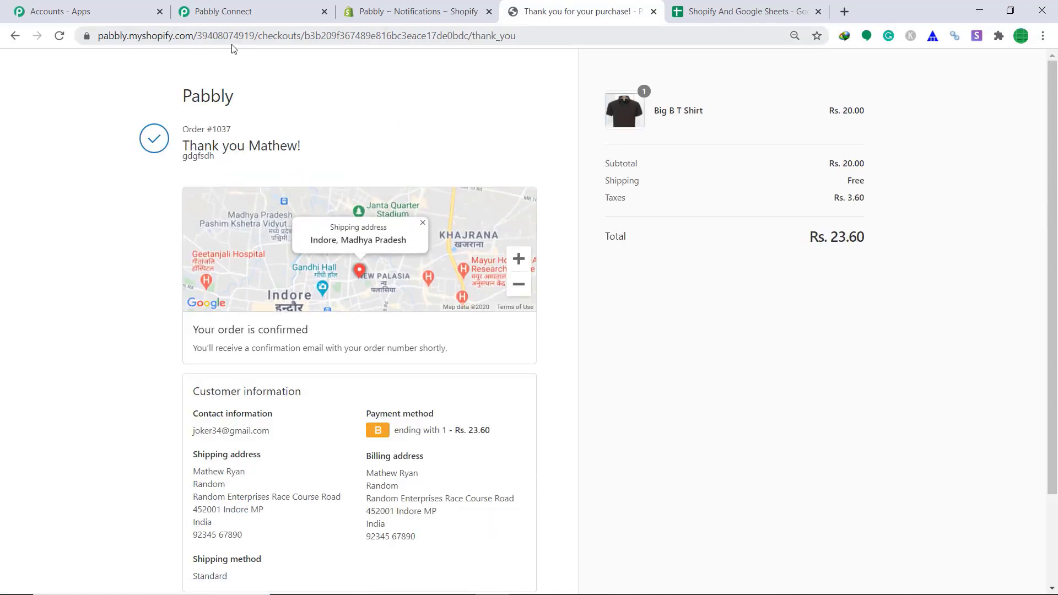
View the 'Shopify And Google Sheets' spreadsheet showing the new order in row 3.
{"action": "left_click", "coordinate": [749, 7]}
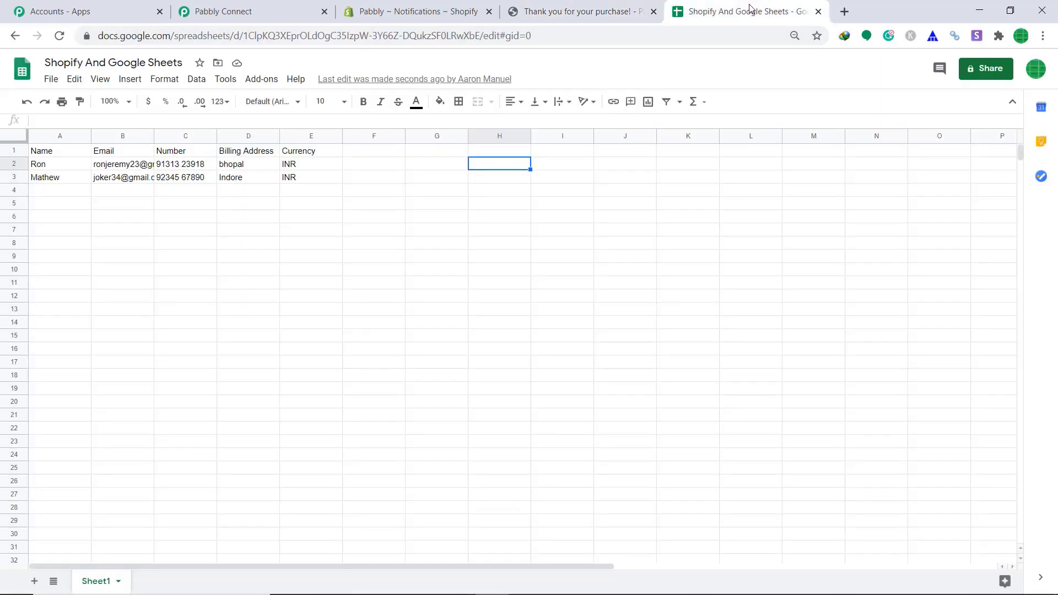